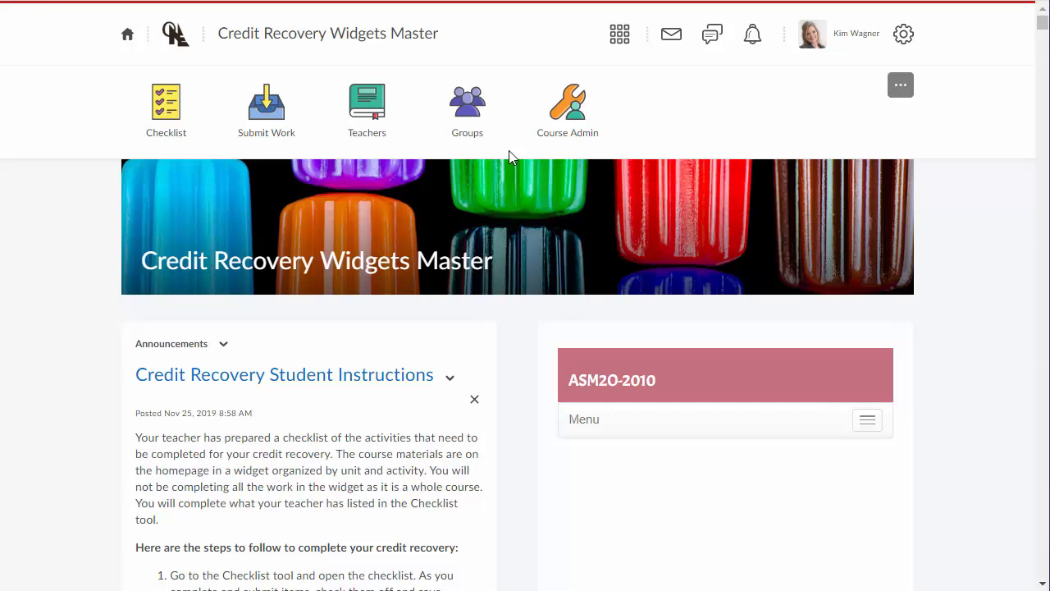
Step: Open the VLE Credit Recovery Teacher Instructions in the Teacher unit of the course's teachers area
{"action": "left_click", "coordinate": [374, 120]}
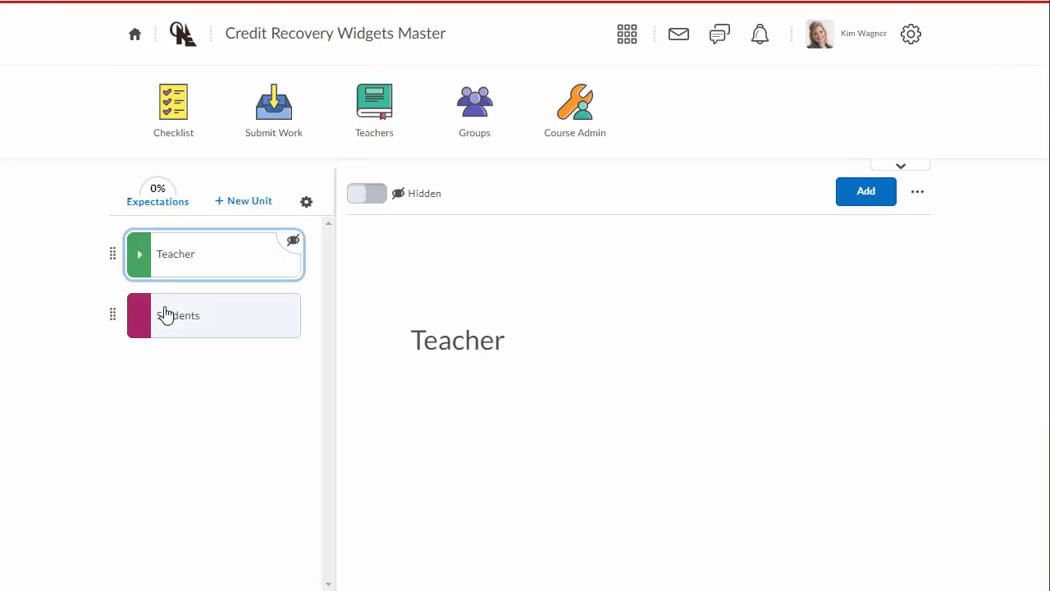
{"action": "left_click", "coordinate": [141, 255]}
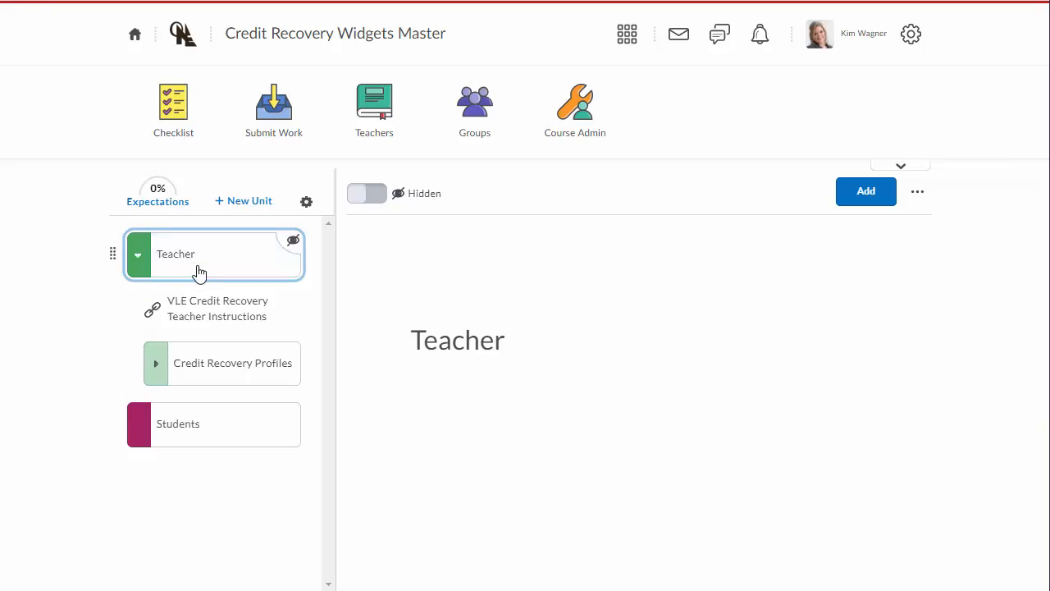
{"action": "left_click", "coordinate": [212, 320]}
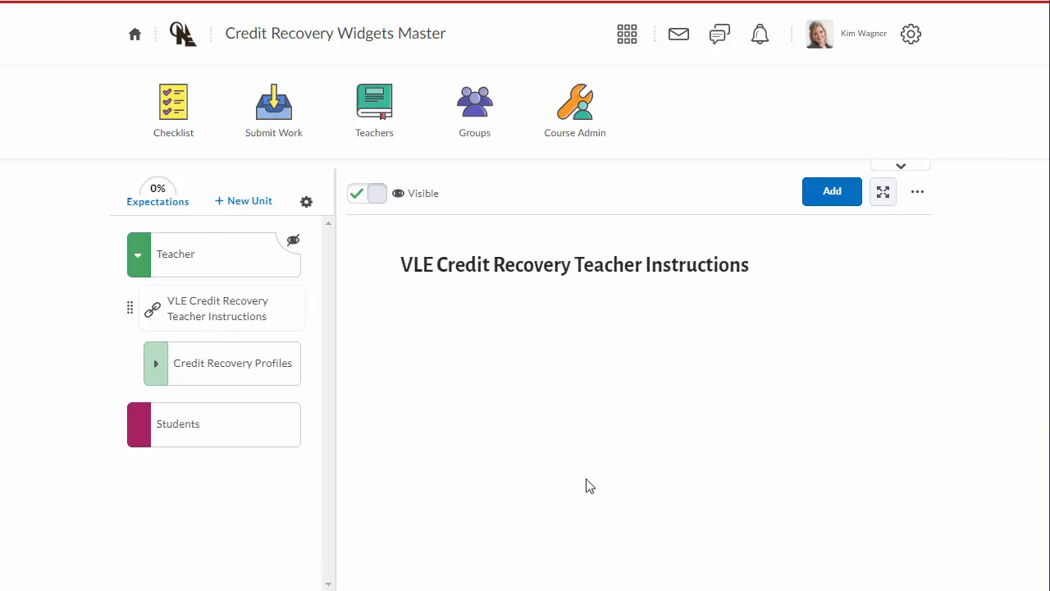
Step: View the Credit Recovery Profiles unit and look into its Ministry Profiles and Rainbow Profiles sub-units
{"action": "left_click", "coordinate": [223, 371]}
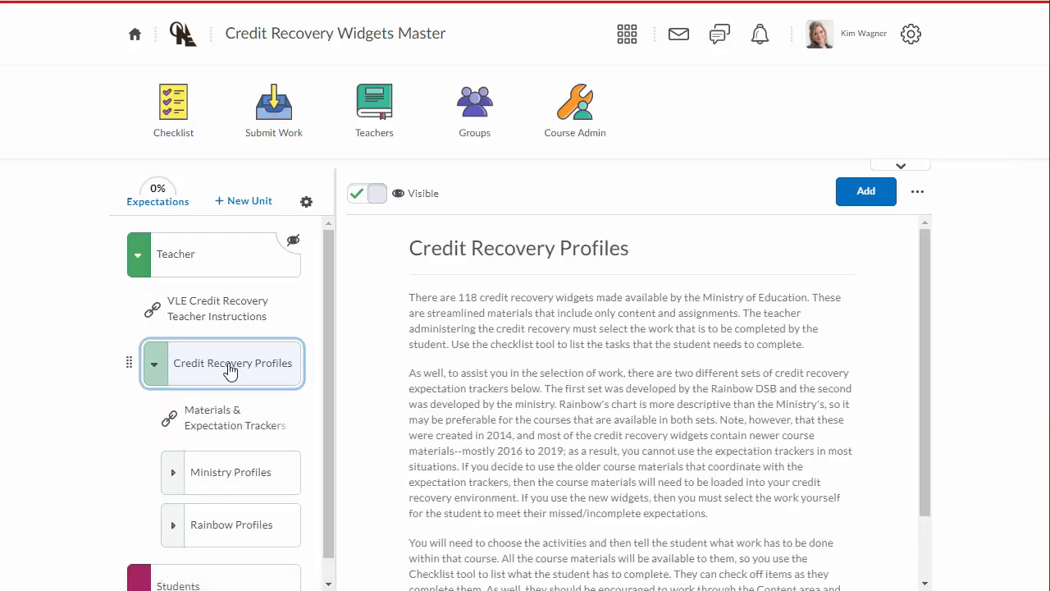
{"action": "scroll", "coordinate": [230, 370], "scroll_direction": "down", "scroll_amount": 1}
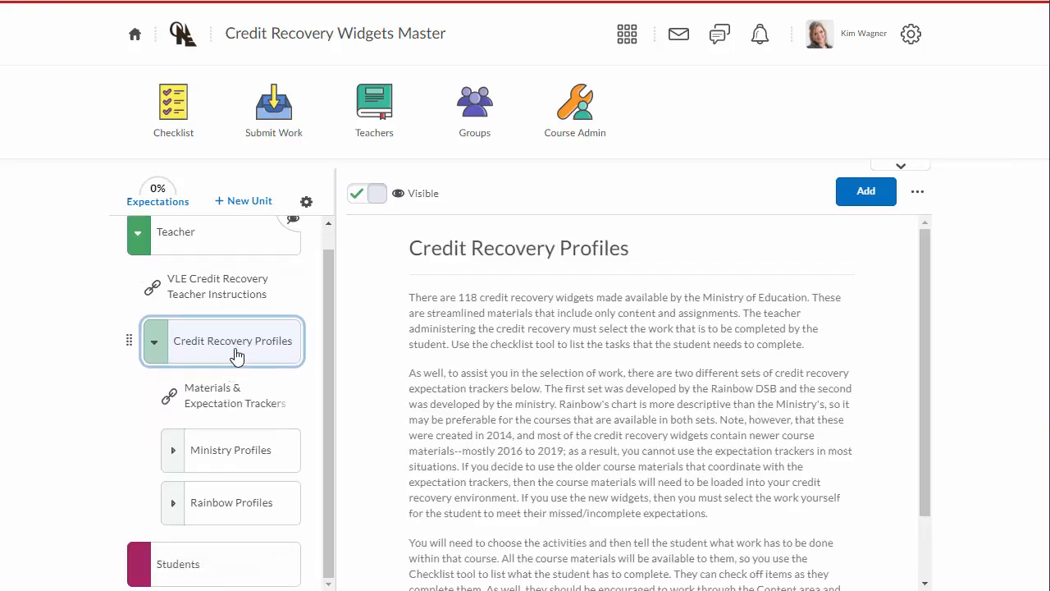
{"action": "left_click", "coordinate": [257, 459]}
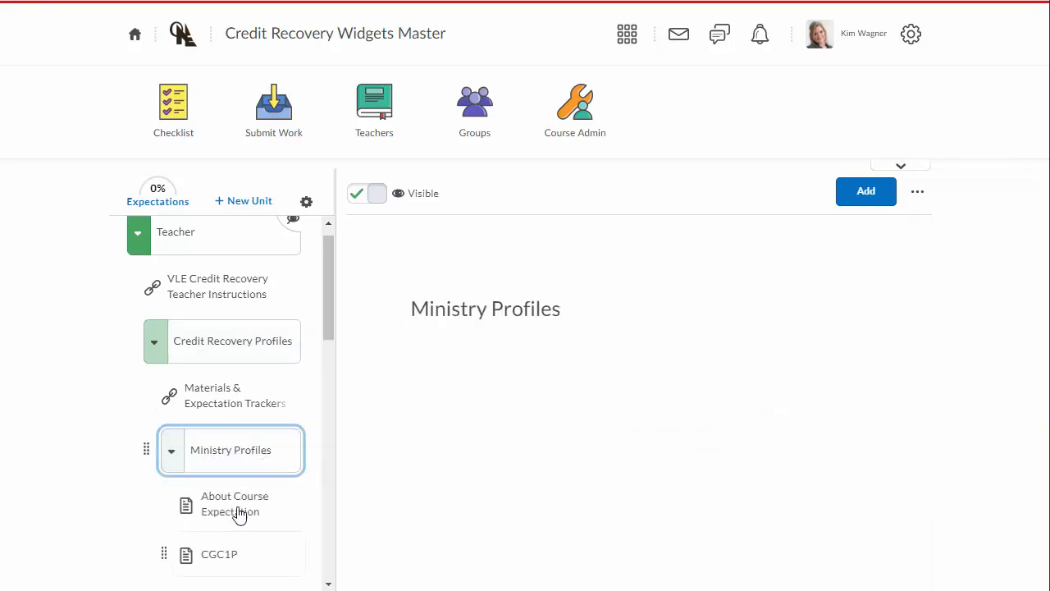
{"action": "left_click", "coordinate": [172, 454]}
{"action": "left_click", "coordinate": [187, 521]}
{"action": "scroll", "coordinate": [211, 434], "scroll_direction": "down", "scroll_amount": 1}
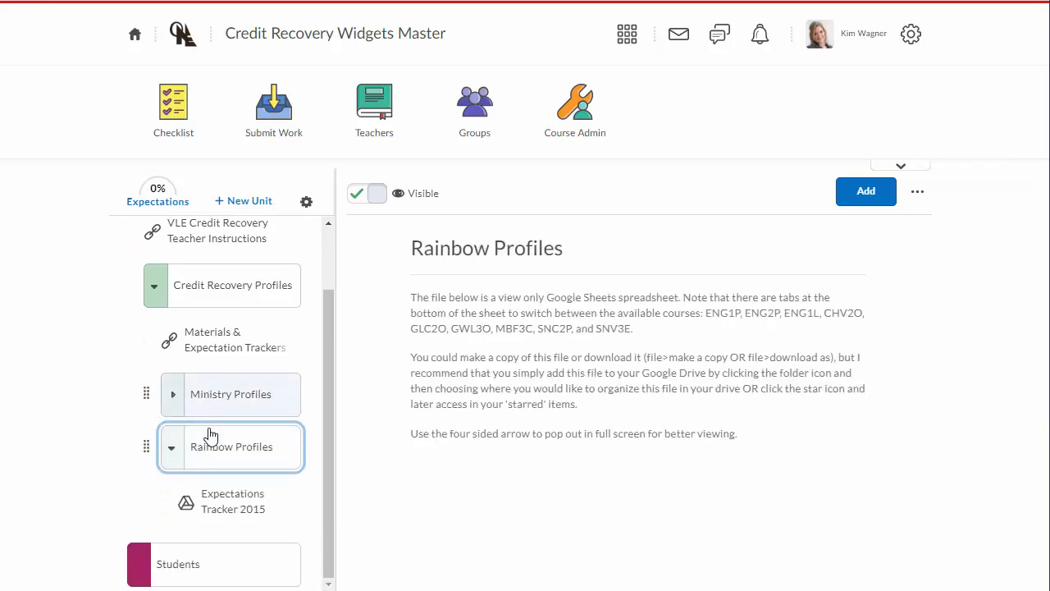
Step: Open the Expectations Tracker 2015 spreadsheet and view its ENG1L, ENG1P and ENG2P sheets
{"action": "left_click", "coordinate": [220, 502]}
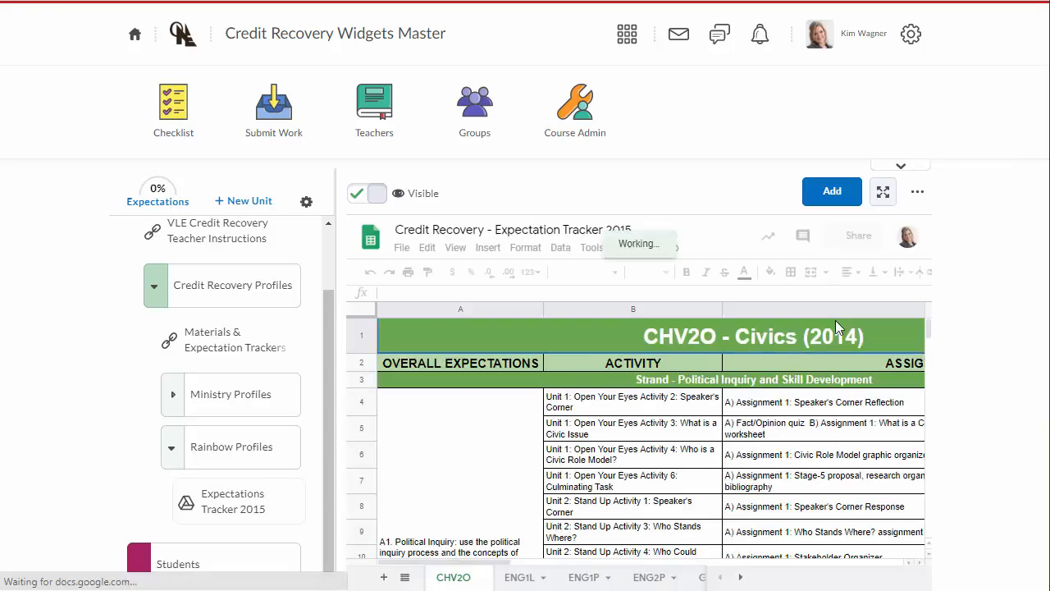
{"action": "left_click", "coordinate": [519, 577]}
{"action": "left_click", "coordinate": [593, 578]}
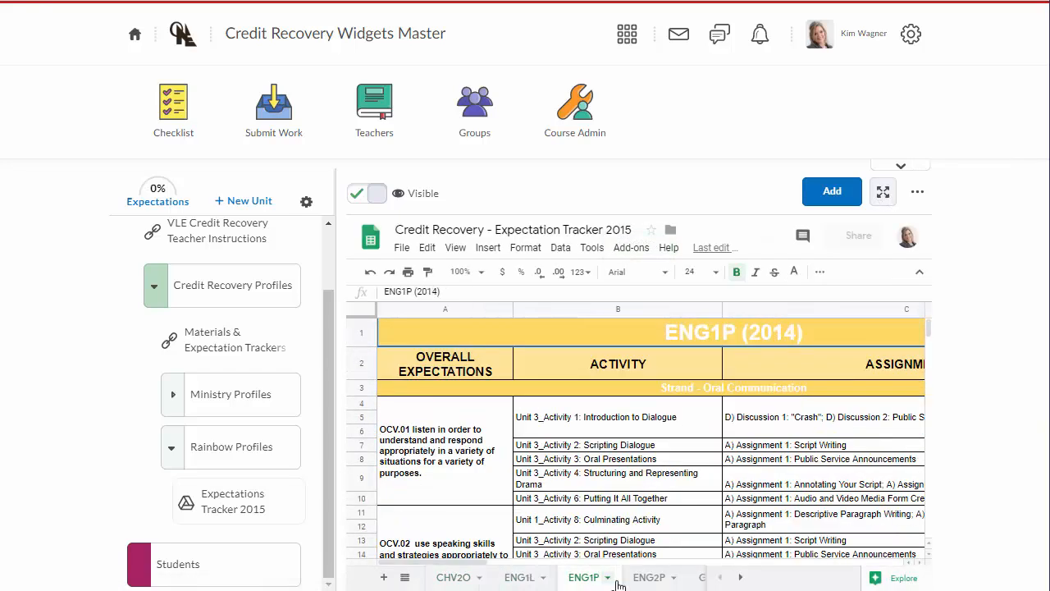
{"action": "left_click", "coordinate": [649, 576]}
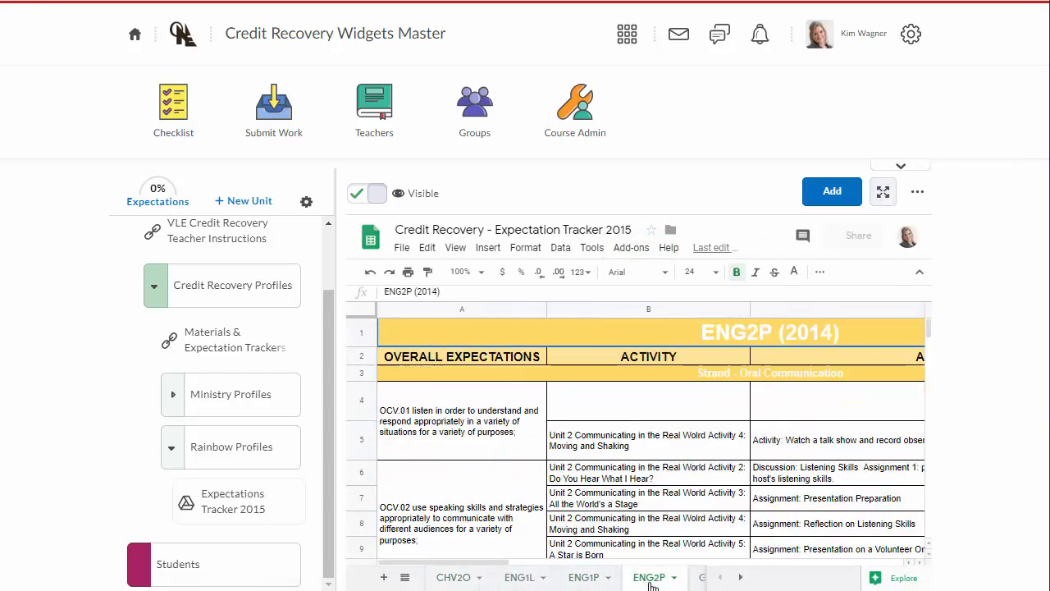
Step: Examine the Materials & Expectation Trackers table for each course's Ministry widget and its Rainbow and Ministry expectation trackers
{"action": "left_click", "coordinate": [213, 344]}
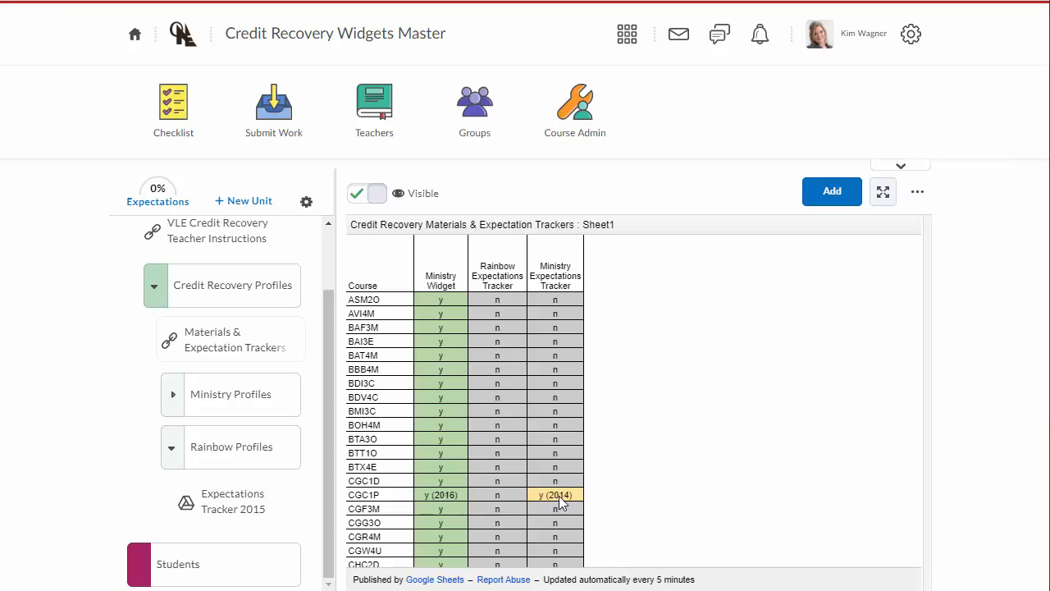
{"action": "scroll", "coordinate": [449, 493], "scroll_direction": "down", "scroll_amount": 2}
{"action": "scroll", "coordinate": [459, 485], "scroll_direction": "down", "scroll_amount": 2}
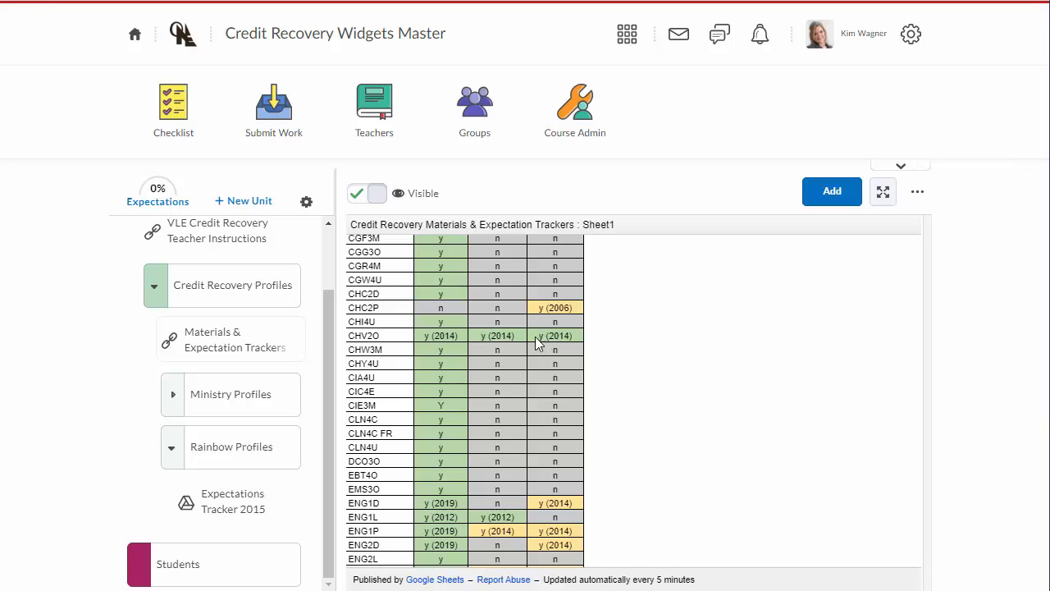
{"action": "scroll", "coordinate": [461, 446], "scroll_direction": "down", "scroll_amount": 3}
{"action": "scroll", "coordinate": [460, 447], "scroll_direction": "down", "scroll_amount": 1}
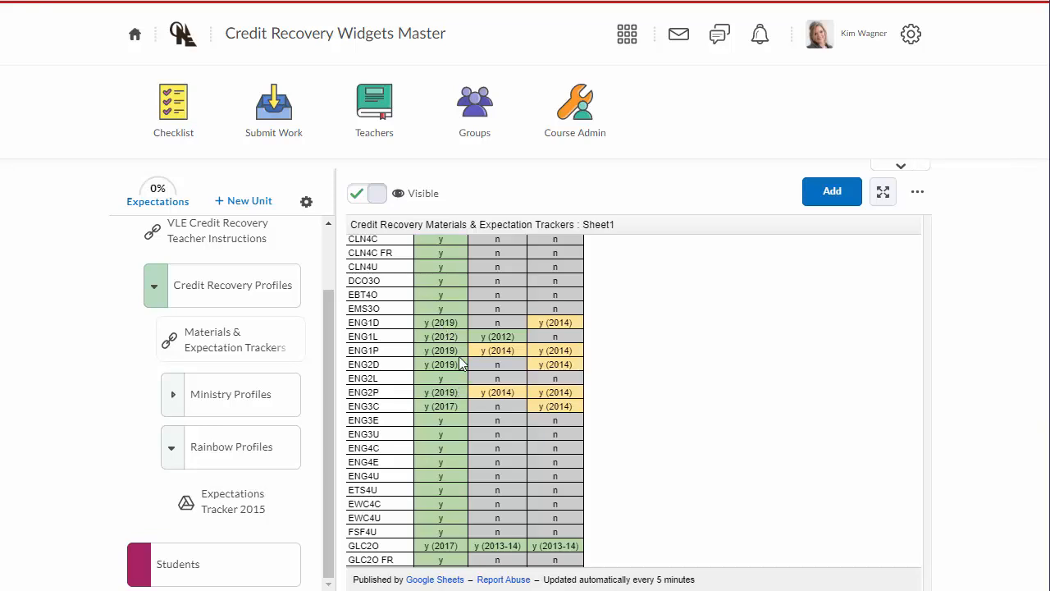
{"action": "scroll", "coordinate": [450, 292], "scroll_direction": "down", "scroll_amount": 3}
{"action": "scroll", "coordinate": [450, 289], "scroll_direction": "down", "scroll_amount": 10}
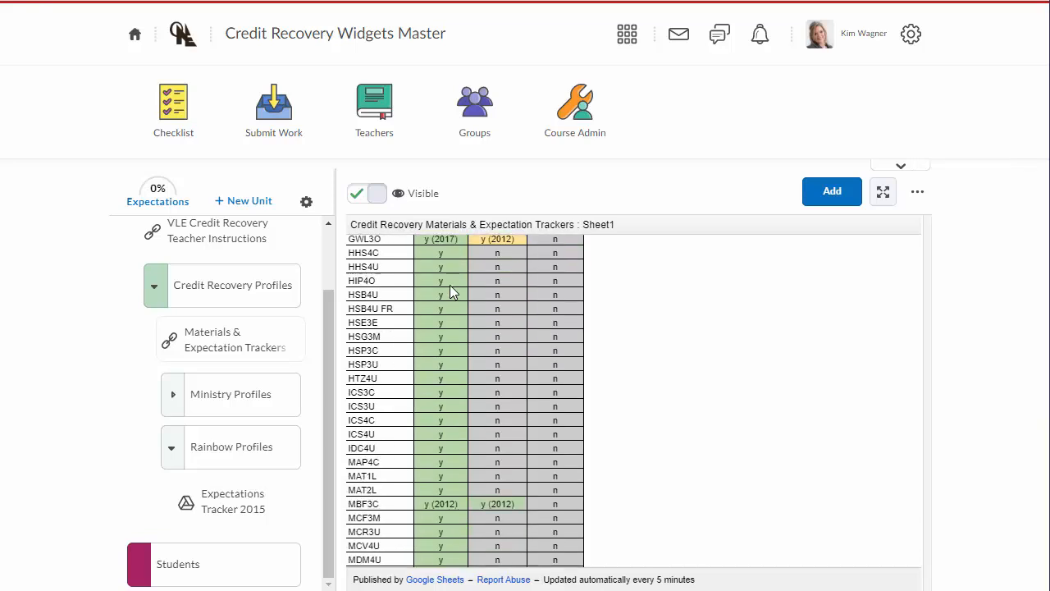
{"action": "scroll", "coordinate": [449, 288], "scroll_direction": "down", "scroll_amount": 2}
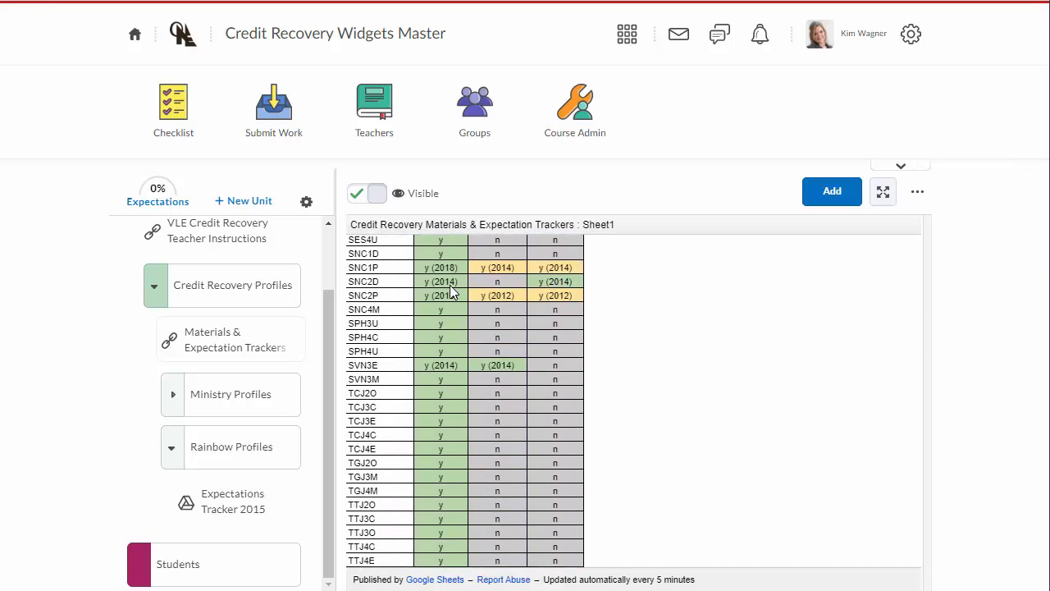
{"action": "scroll", "coordinate": [449, 289], "scroll_direction": "up", "scroll_amount": 3}
{"action": "scroll", "coordinate": [450, 289], "scroll_direction": "up", "scroll_amount": 15}
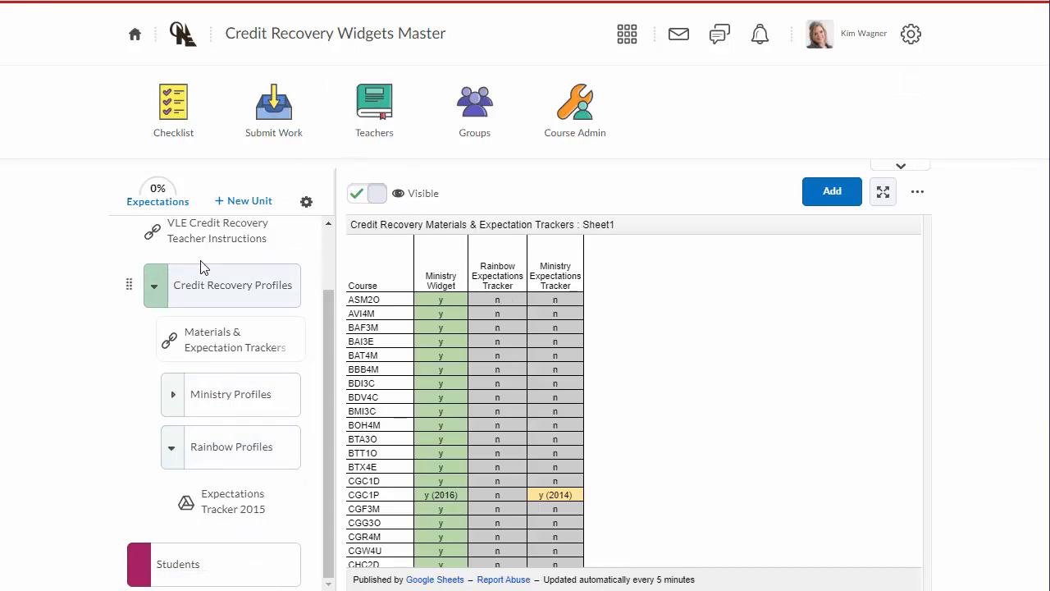
Step: Open the Students unit and highlight its note about where the course content is available
{"action": "left_click", "coordinate": [205, 567]}
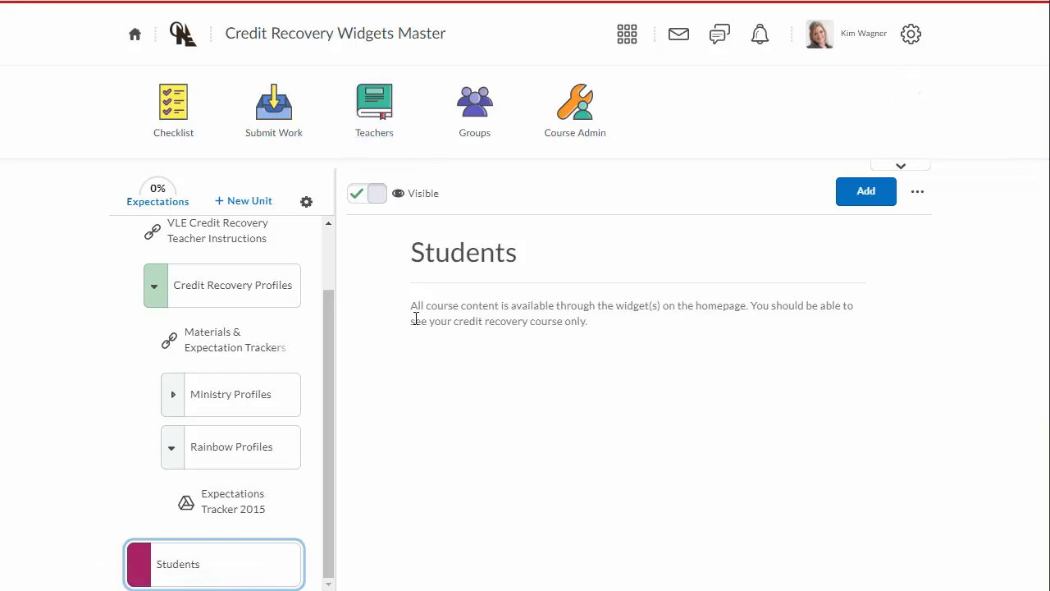
{"action": "left_click_drag", "start_coordinate": [413, 312], "coordinate": [601, 333]}
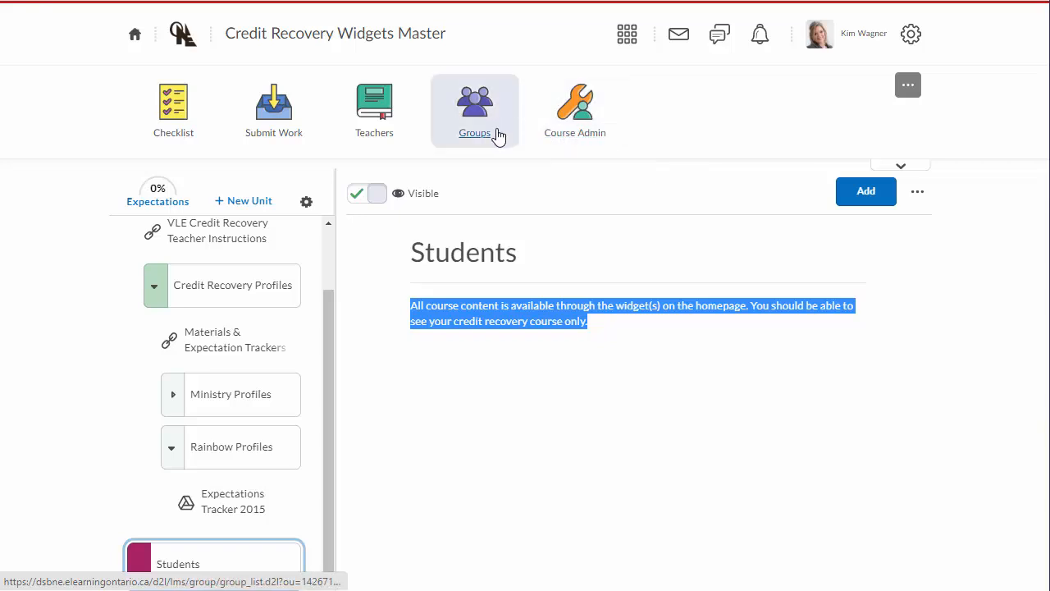
Step: Return to the course homepage and open Unit 1, Activity 1 - A Brief History, from the ASM2O-2010 widget
{"action": "left_click", "coordinate": [363, 39]}
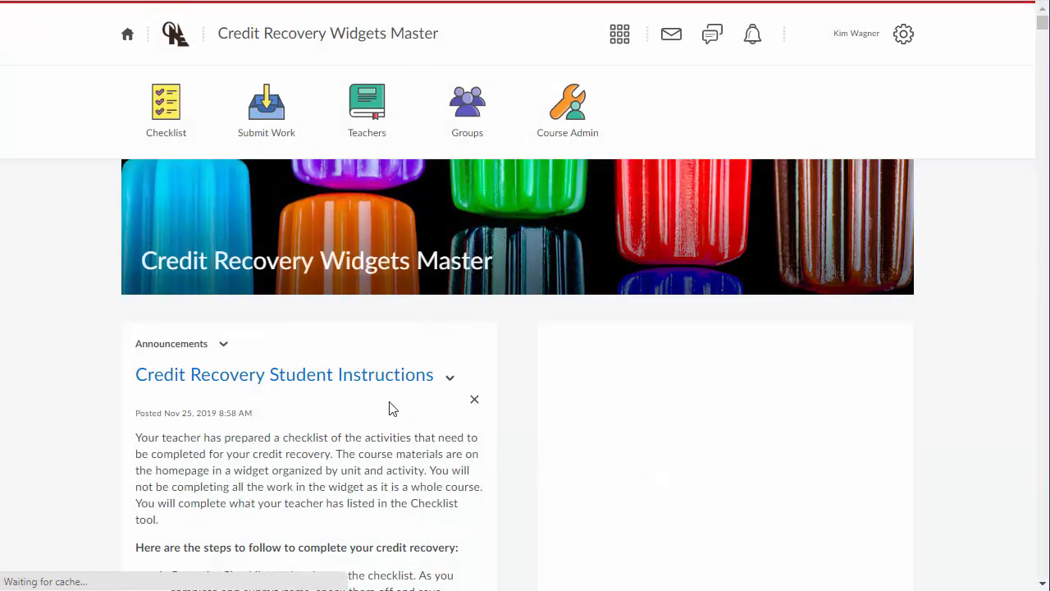
{"action": "scroll", "coordinate": [390, 408], "scroll_direction": "down", "scroll_amount": 1}
{"action": "scroll", "coordinate": [390, 407], "scroll_direction": "down", "scroll_amount": 4}
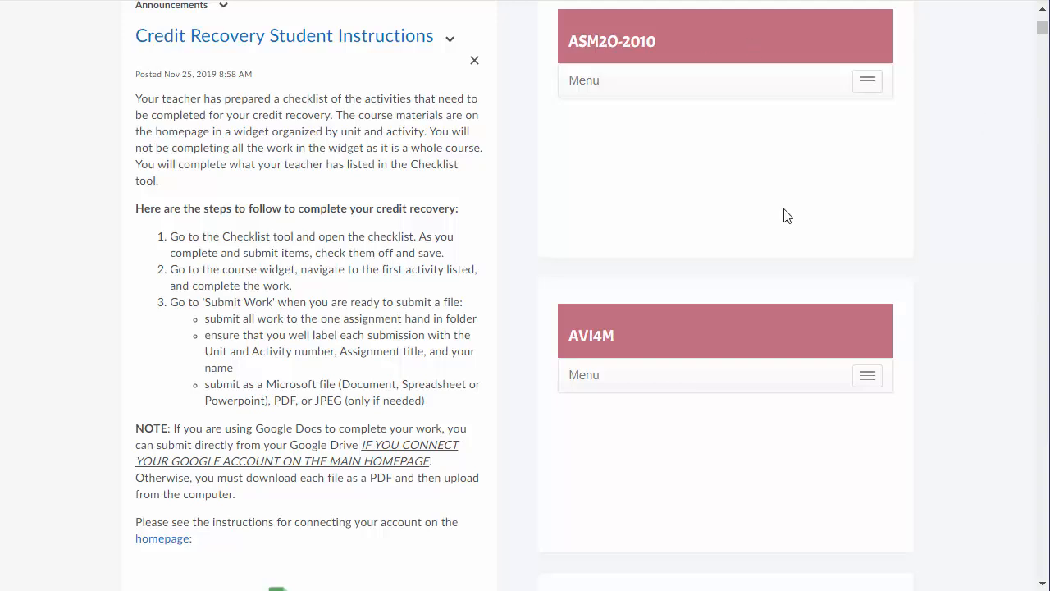
{"action": "left_click", "coordinate": [868, 85]}
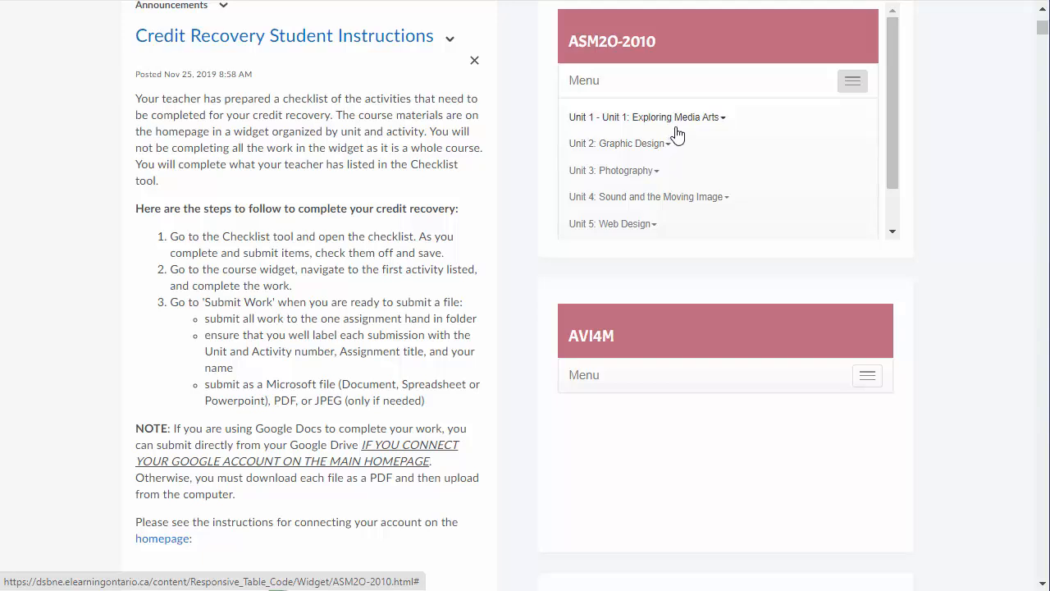
{"action": "left_click", "coordinate": [631, 123]}
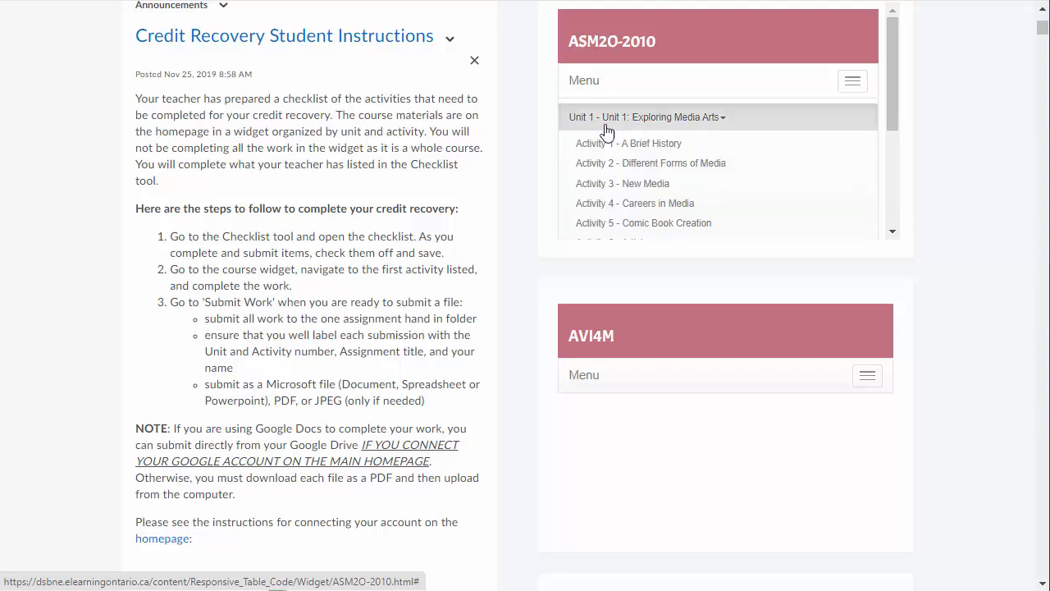
{"action": "left_click", "coordinate": [604, 145]}
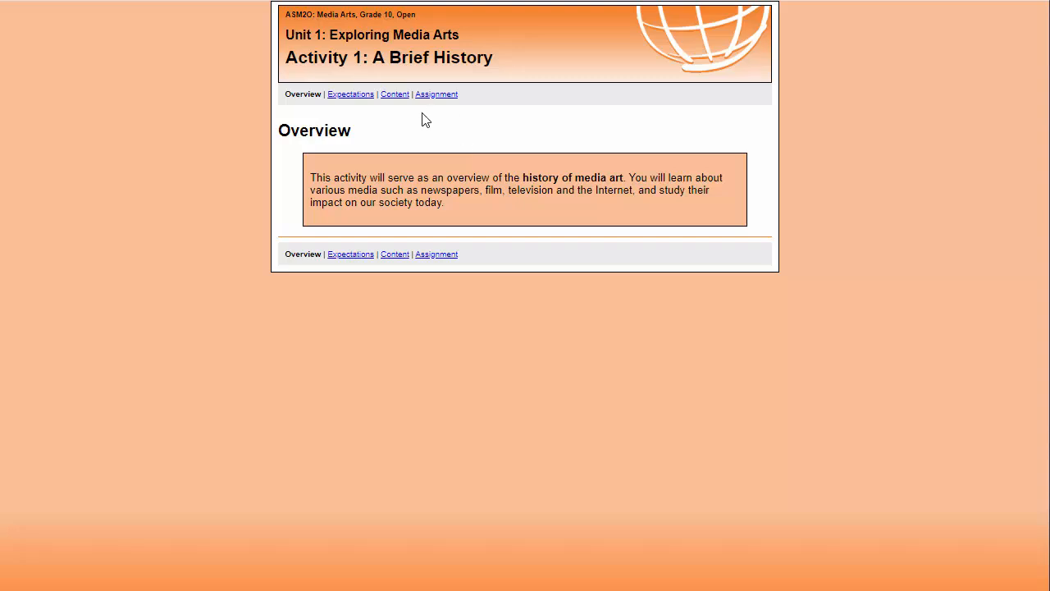
Step: Look through both Content pages of the A Brief History activity, including the Check Your Understanding questions
{"action": "left_click", "coordinate": [394, 96]}
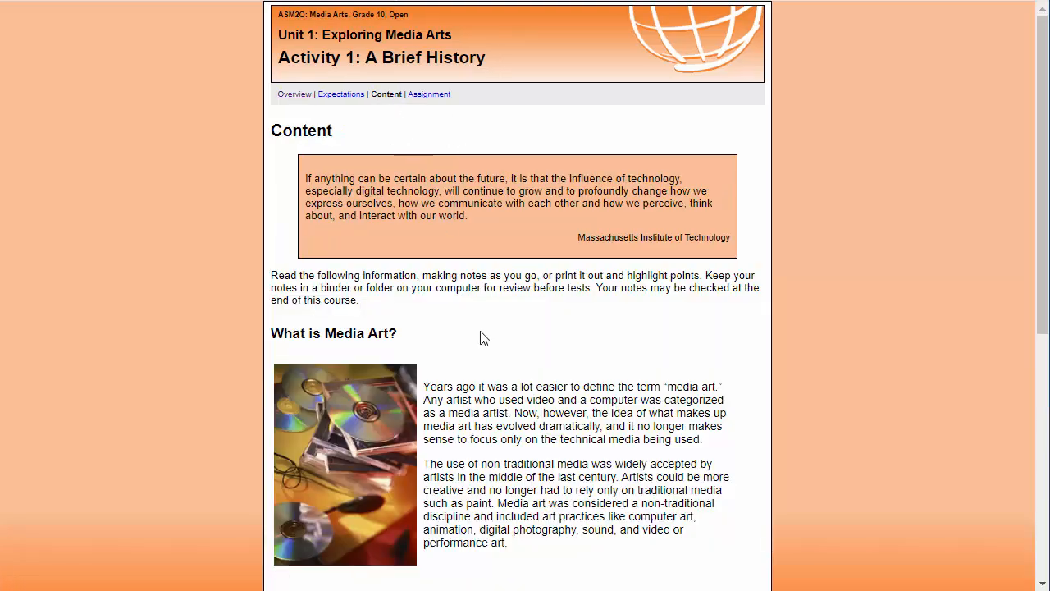
{"action": "scroll", "coordinate": [484, 340], "scroll_direction": "down", "scroll_amount": 5}
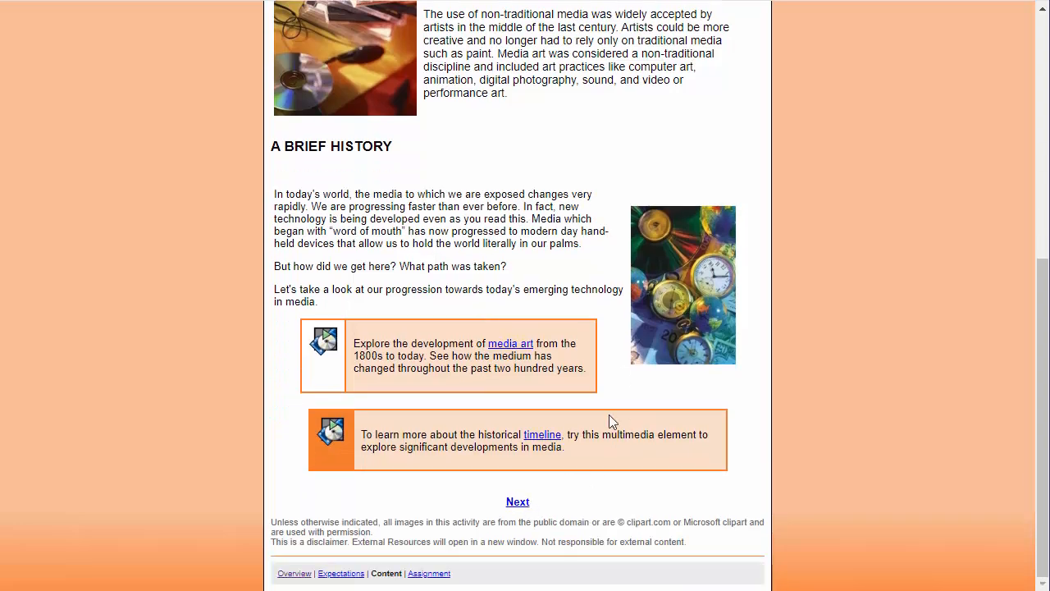
{"action": "left_click", "coordinate": [517, 503]}
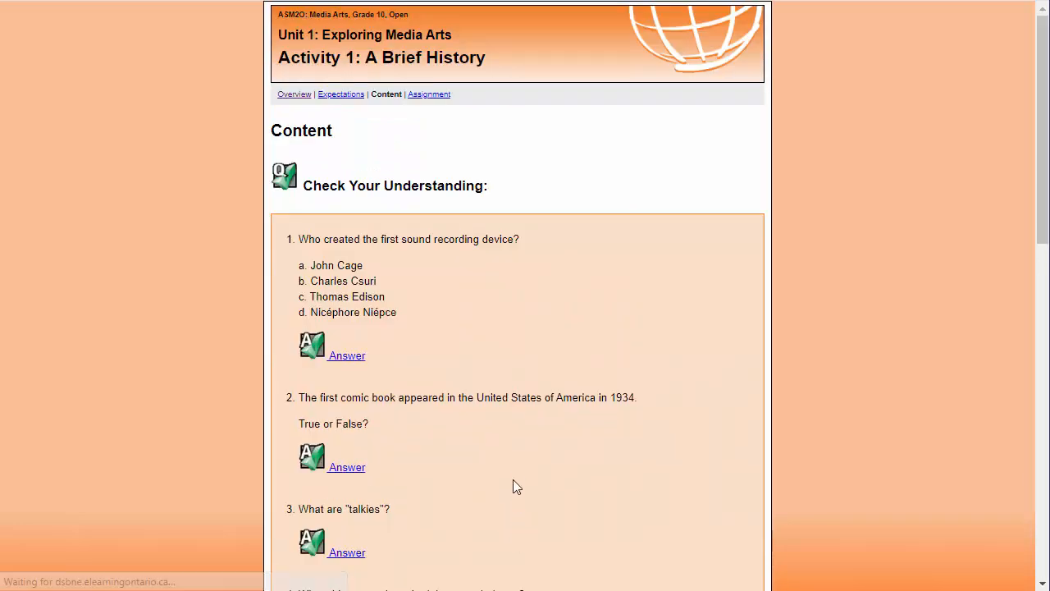
{"action": "scroll", "coordinate": [507, 483], "scroll_direction": "down", "scroll_amount": 1}
{"action": "scroll", "coordinate": [506, 483], "scroll_direction": "down", "scroll_amount": 10}
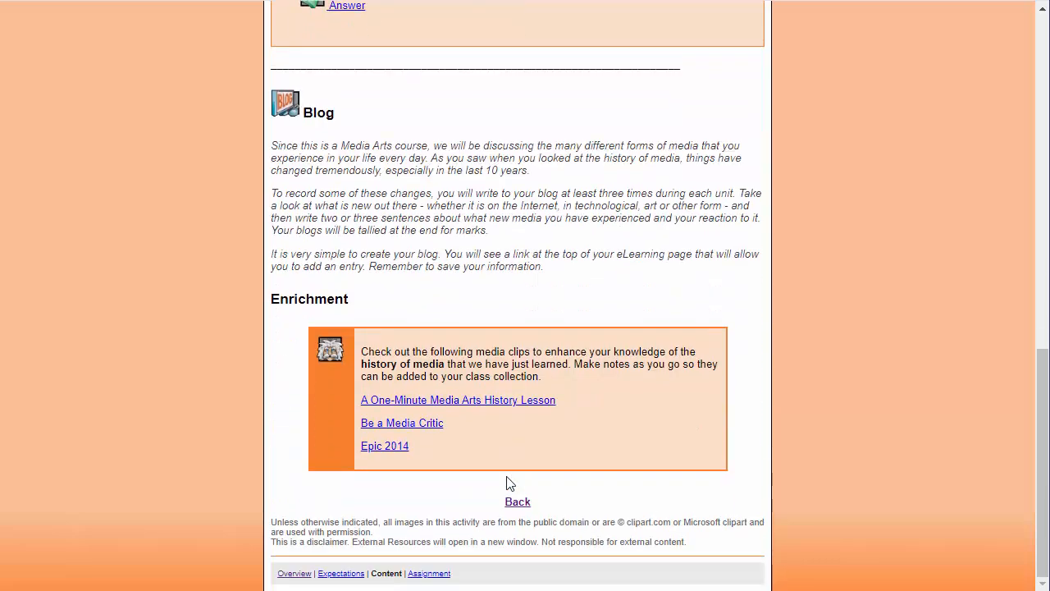
{"action": "scroll", "coordinate": [469, 240], "scroll_direction": "up", "scroll_amount": 10}
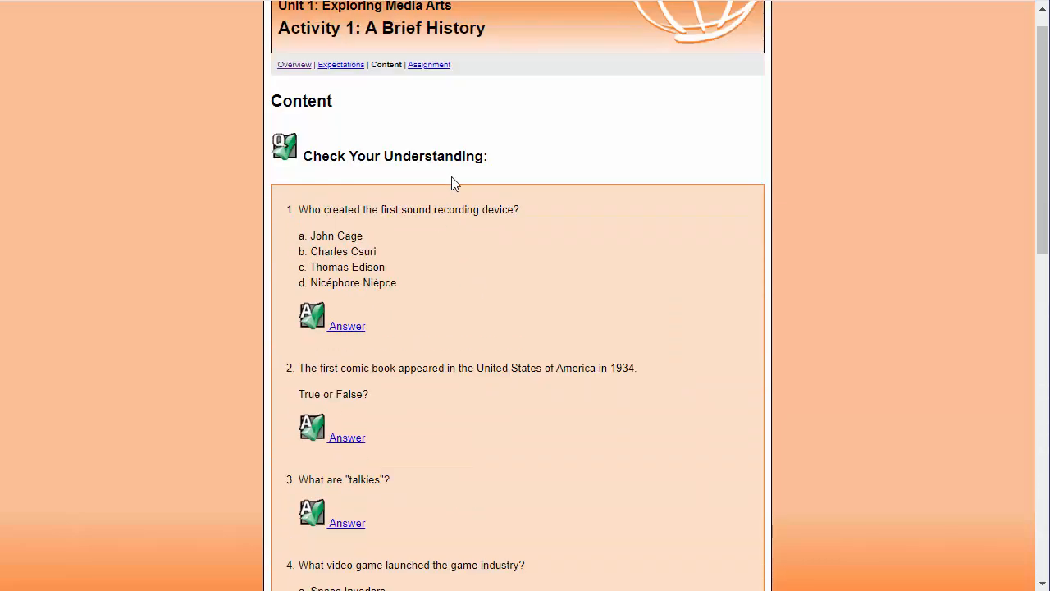
Step: Review the activity's Assignment page, including the discussion, blog, rubric and resources sections
{"action": "left_click", "coordinate": [438, 68]}
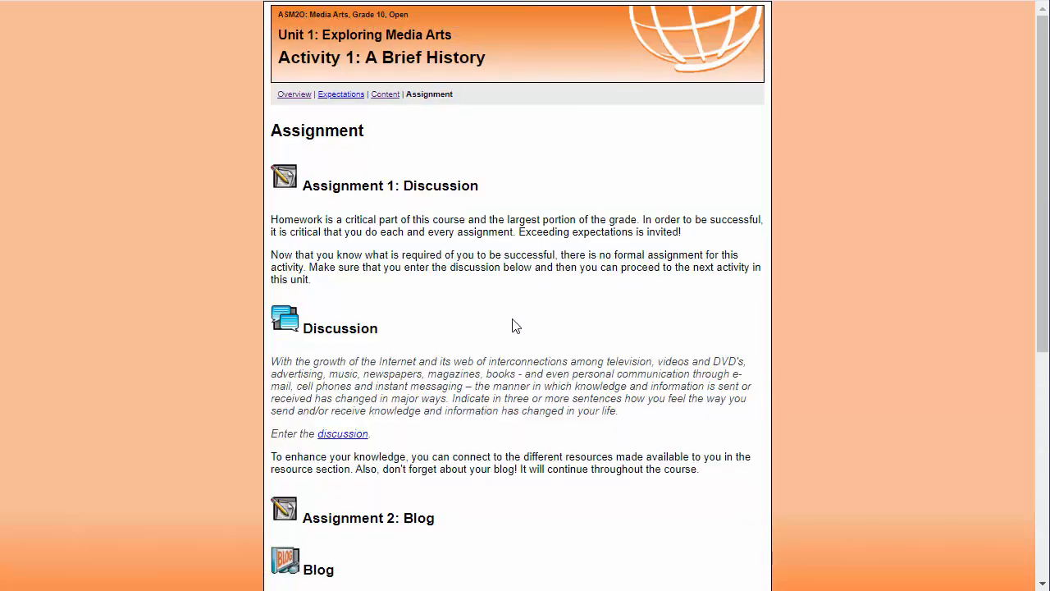
{"action": "scroll", "coordinate": [515, 326], "scroll_direction": "down", "scroll_amount": 2}
{"action": "scroll", "coordinate": [516, 326], "scroll_direction": "down", "scroll_amount": 3}
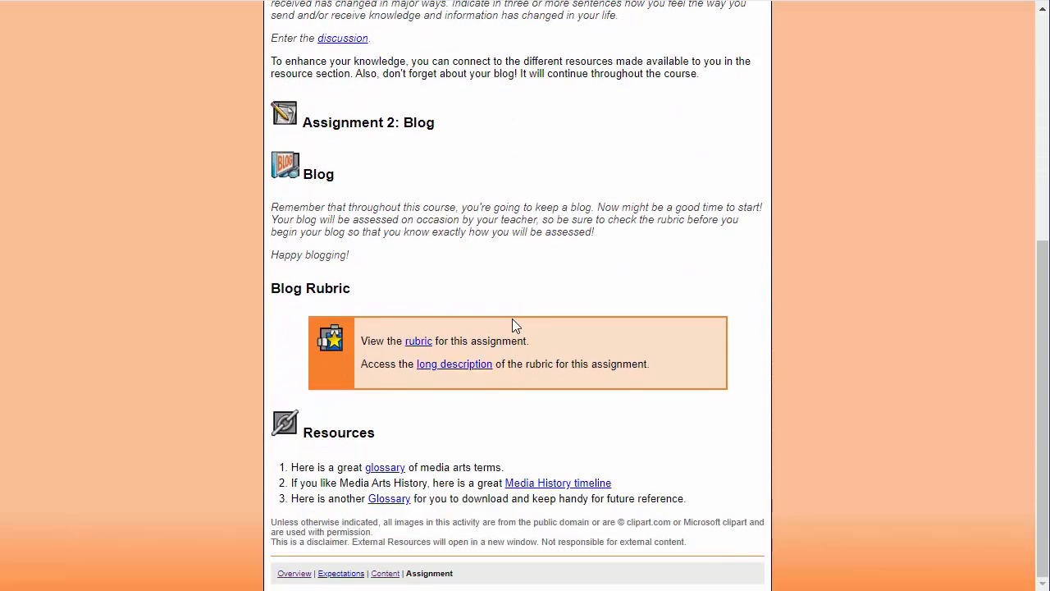
{"action": "scroll", "coordinate": [513, 326], "scroll_direction": "up", "scroll_amount": 5}
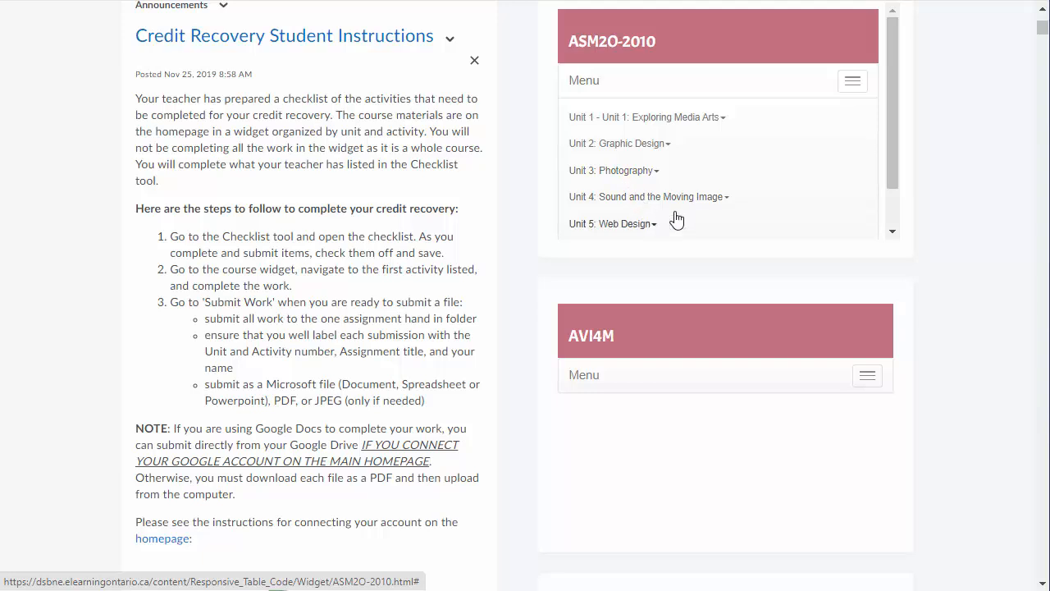
Step: Open the Classlist from the Credit Recovery Widgets Master course's administration tools
{"action": "mouse_move", "coordinate": [893, 117]}
{"action": "left_mouse_down"}
{"action": "mouse_move", "coordinate": [901, 160]}
{"action": "mouse_move", "coordinate": [894, 98]}
{"action": "left_mouse_up"}
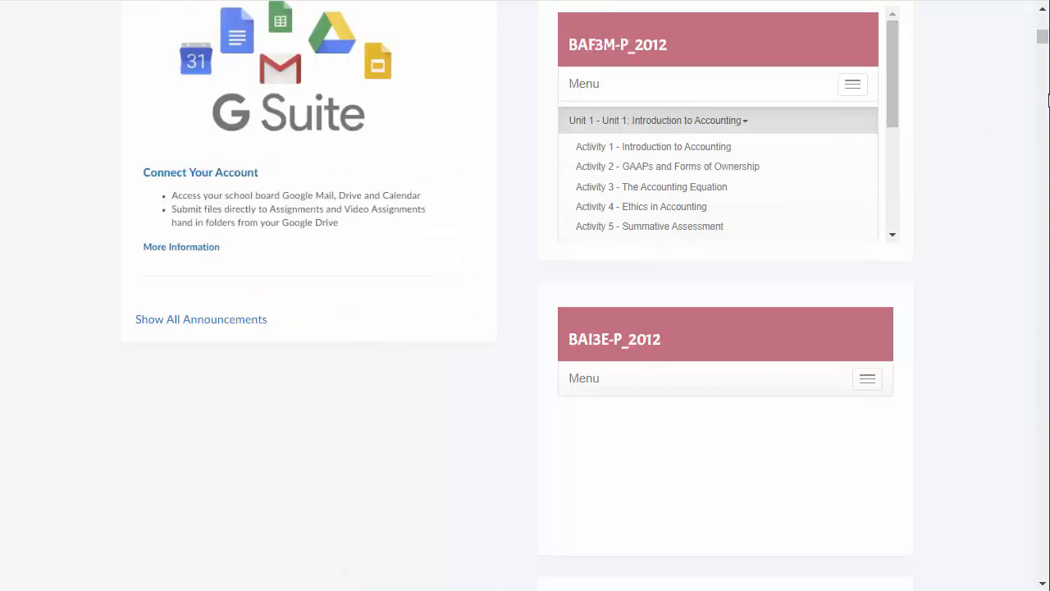
{"action": "mouse_move", "coordinate": [1042, 41]}
{"action": "left_mouse_down"}
{"action": "mouse_move", "coordinate": [1040, 125]}
{"action": "mouse_move", "coordinate": [1013, 277]}
{"action": "mouse_move", "coordinate": [1034, 579]}
{"action": "mouse_move", "coordinate": [1026, 429]}
{"action": "mouse_move", "coordinate": [1040, 20]}
{"action": "left_mouse_up"}
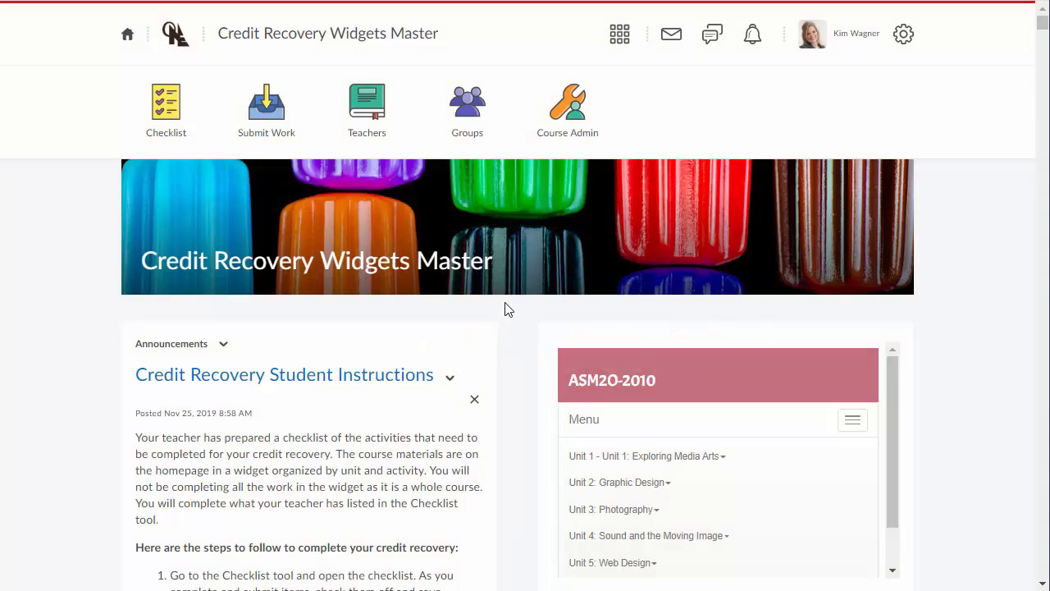
{"action": "left_click", "coordinate": [572, 121]}
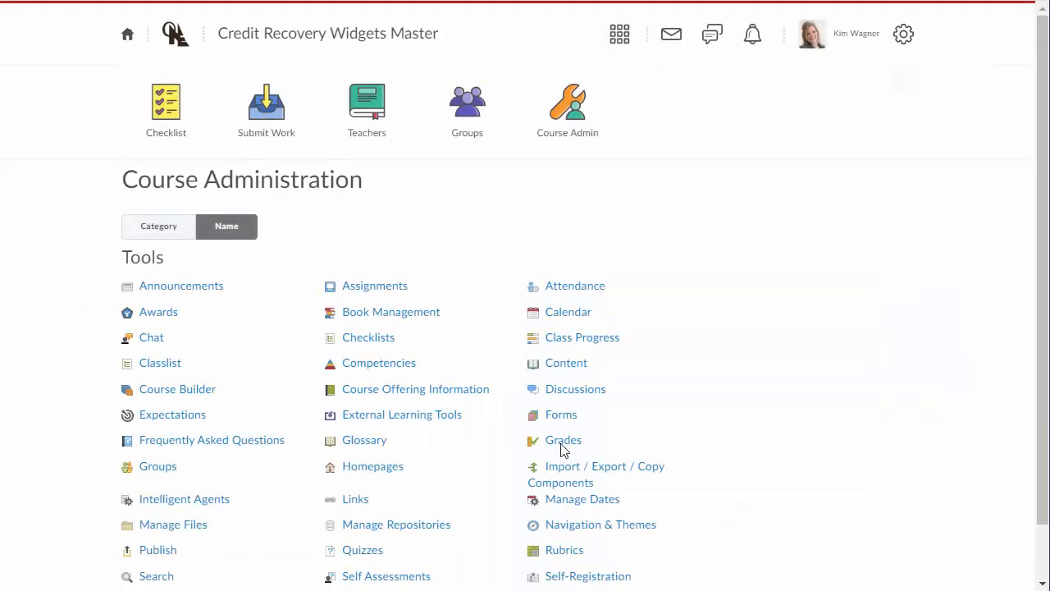
{"action": "left_click", "coordinate": [163, 366]}
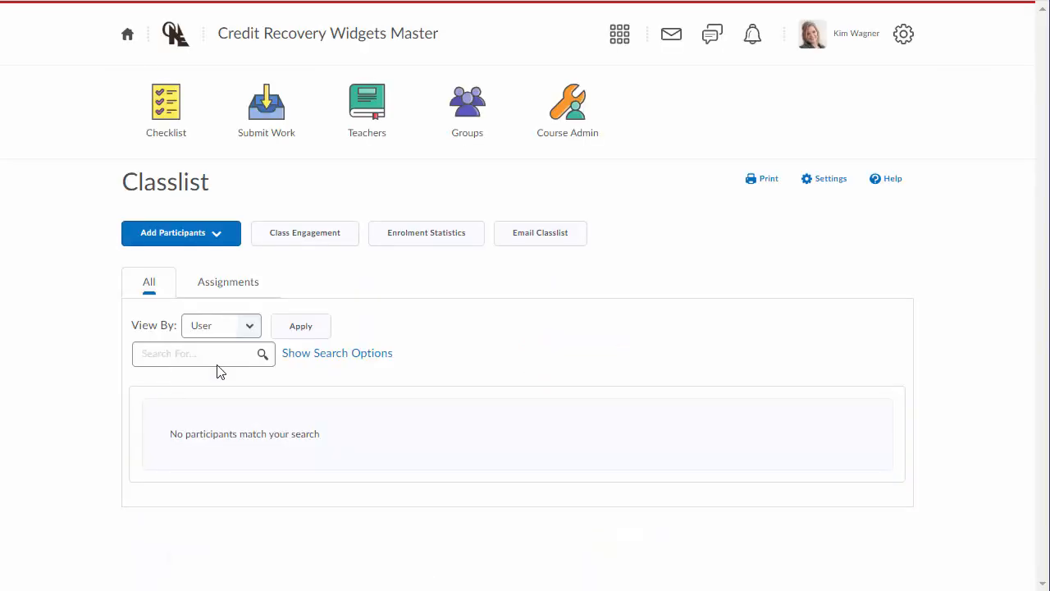
Step: Start adding existing users to the course and search for "student demo"
{"action": "left_click", "coordinate": [211, 233]}
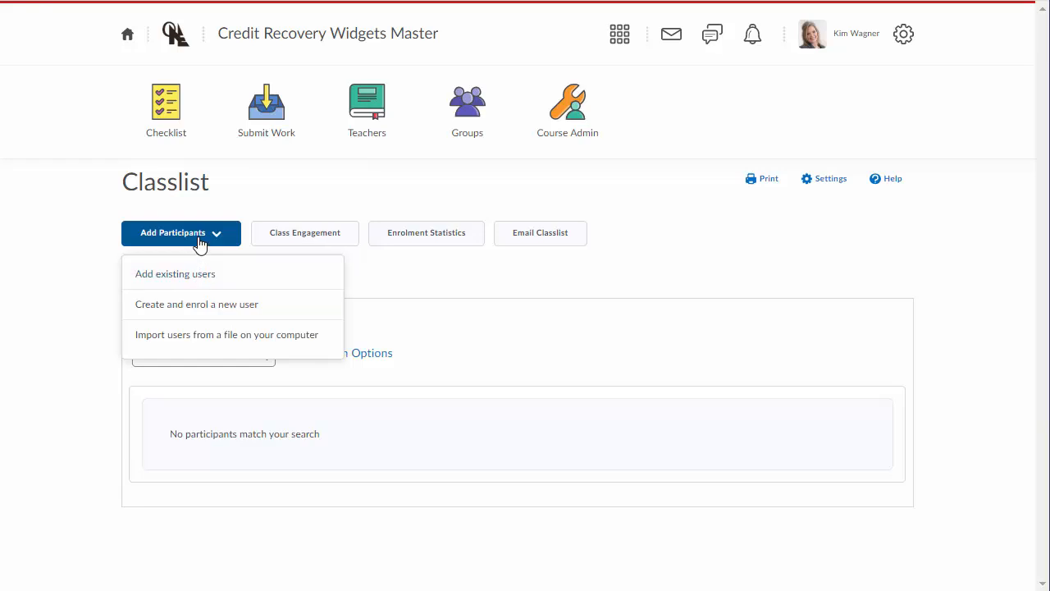
{"action": "left_click", "coordinate": [202, 280]}
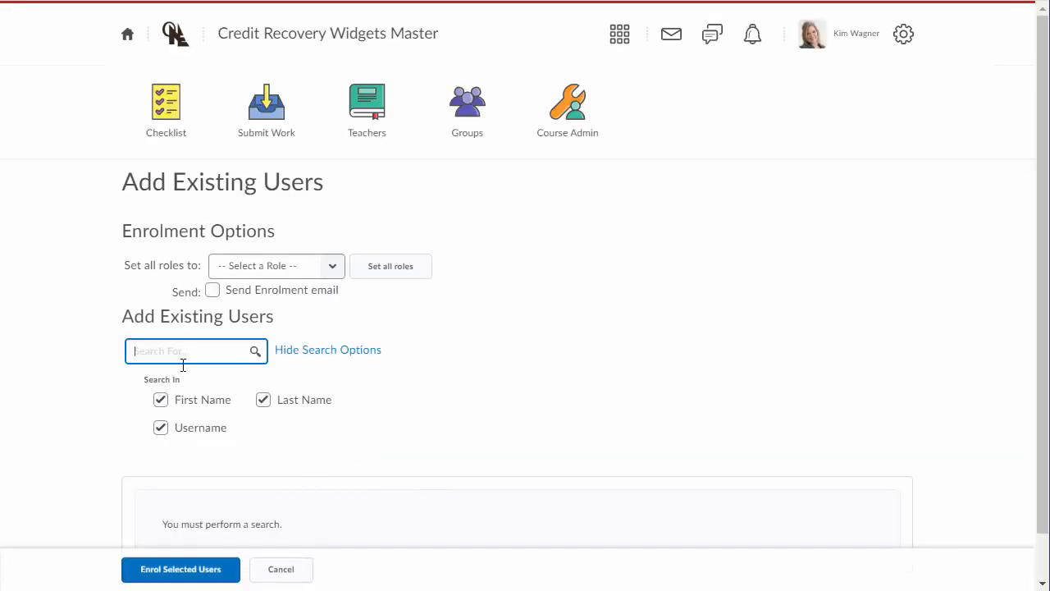
{"action": "mouse_move", "coordinate": [167, 590]}
{"action": "key", "text": "Return"}
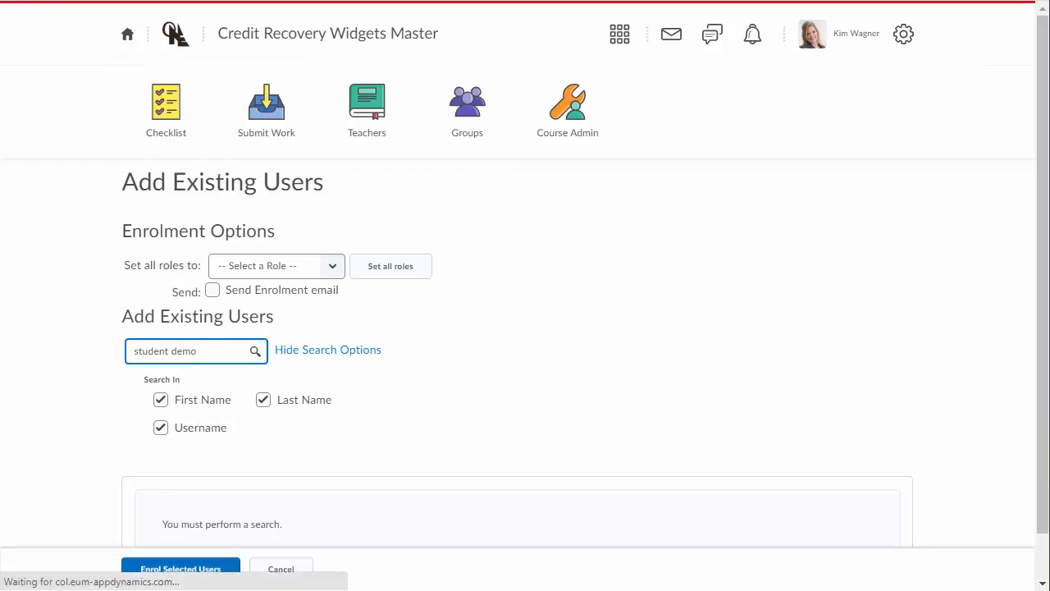
Step: Enrol the first demo student in the search results with the _Student role and return to the Classlist
{"action": "scroll", "coordinate": [334, 418], "scroll_direction": "down", "scroll_amount": 8}
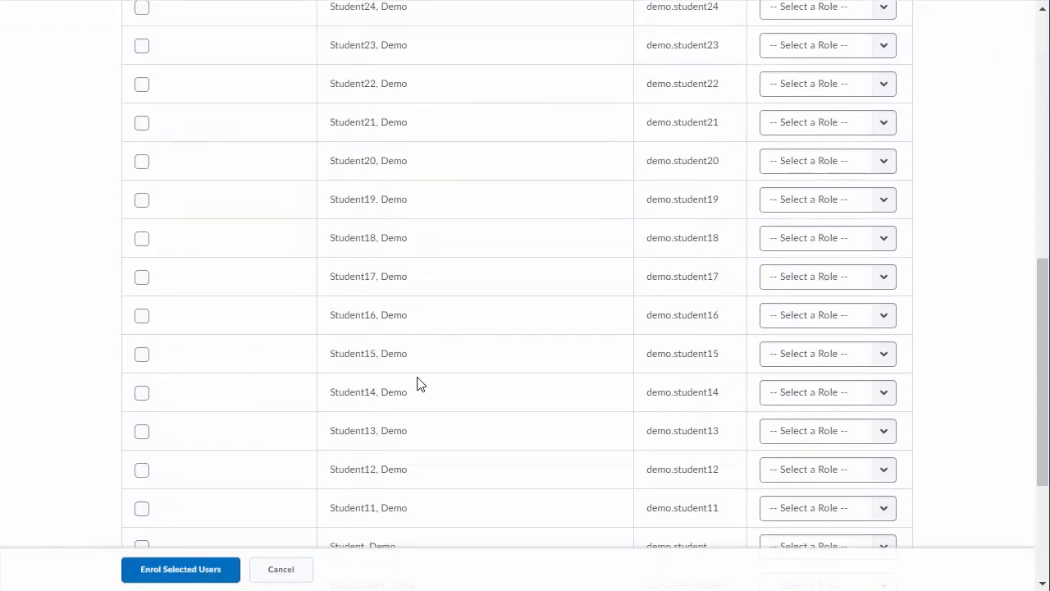
{"action": "scroll", "coordinate": [418, 383], "scroll_direction": "up", "scroll_amount": 4}
{"action": "left_click", "coordinate": [142, 238]}
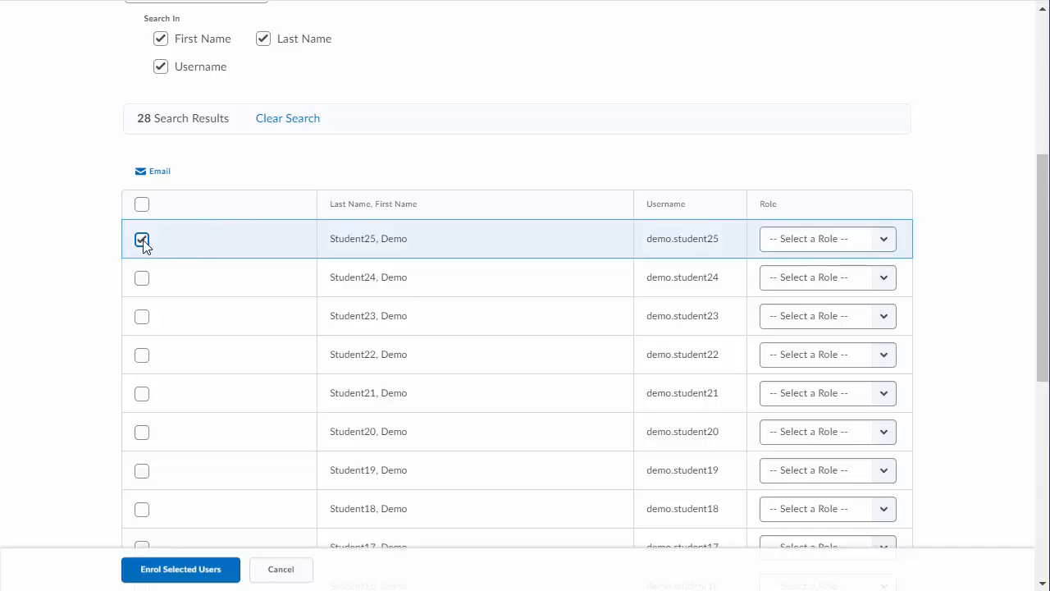
{"action": "left_click", "coordinate": [822, 237]}
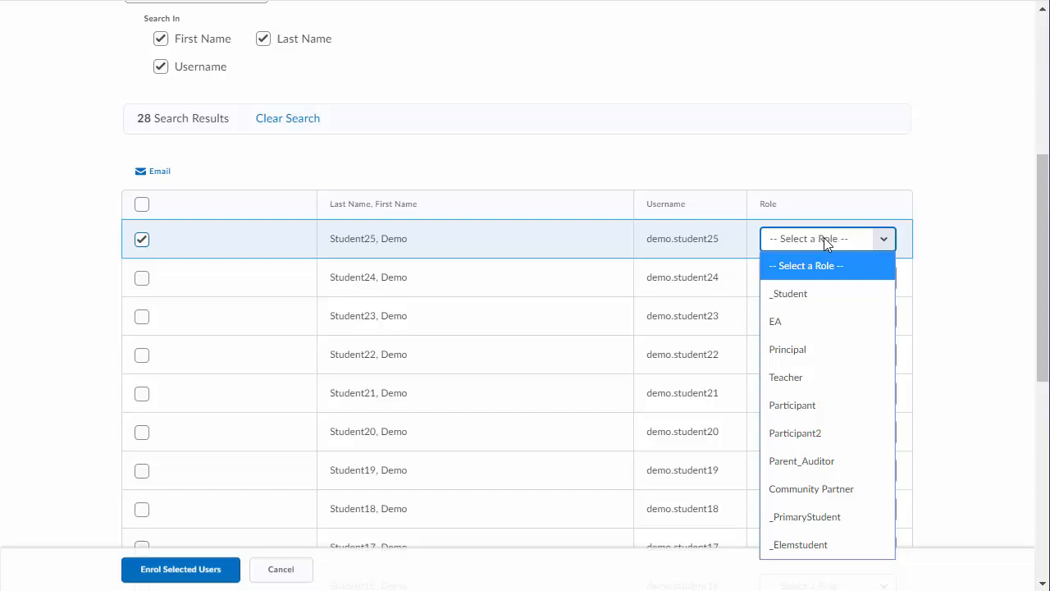
{"action": "left_click", "coordinate": [816, 297]}
{"action": "left_click", "coordinate": [197, 572]}
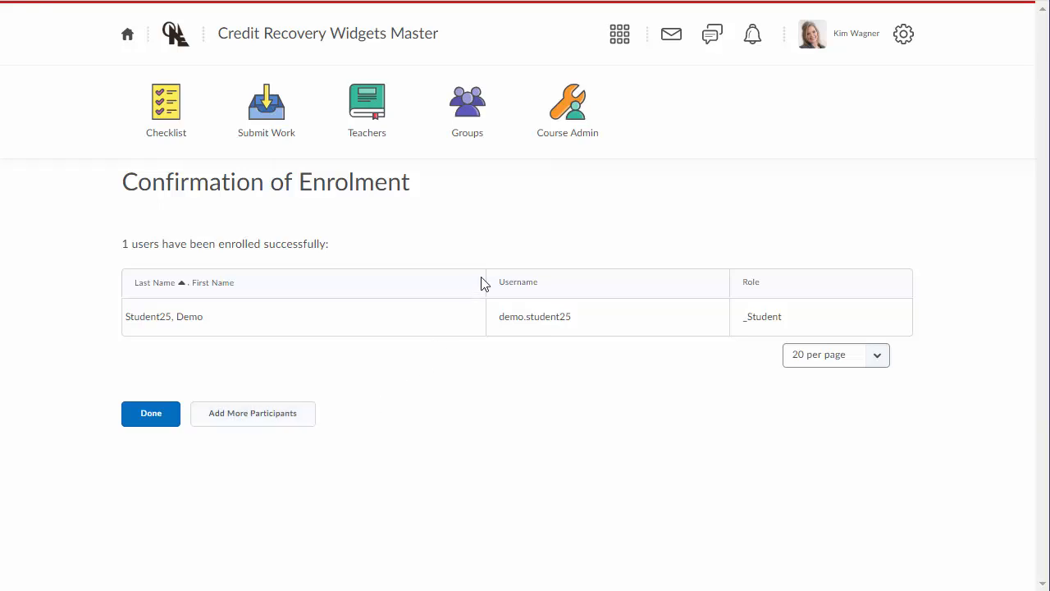
{"action": "left_click", "coordinate": [123, 413]}
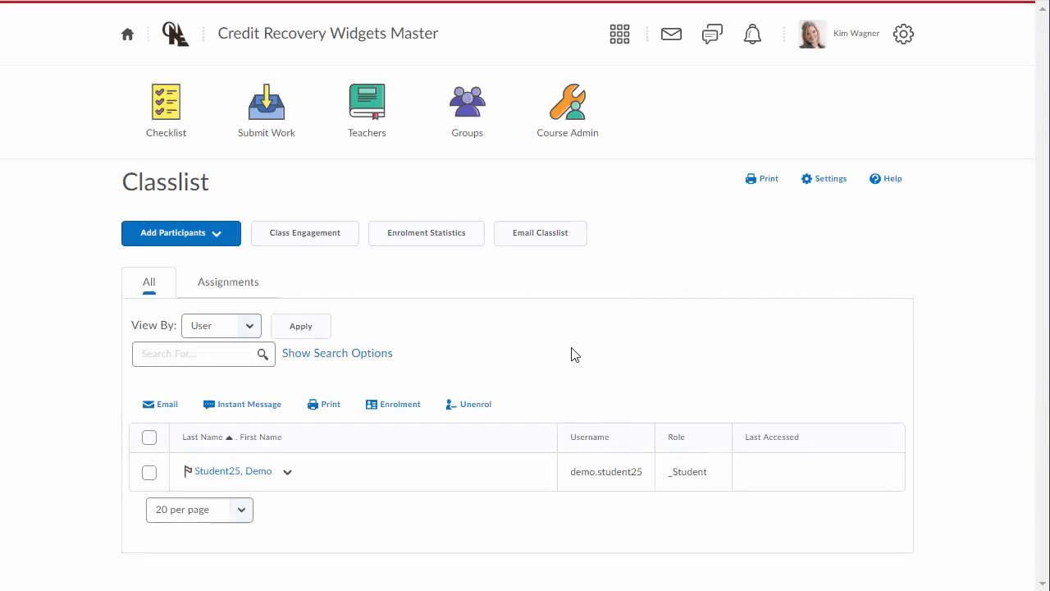
Step: Open the user enrolment page for the ASM2O group in the Credit Recovery Course Groups category
{"action": "left_click", "coordinate": [467, 119]}
{"action": "scroll", "coordinate": [389, 284], "scroll_direction": "down", "scroll_amount": 5}
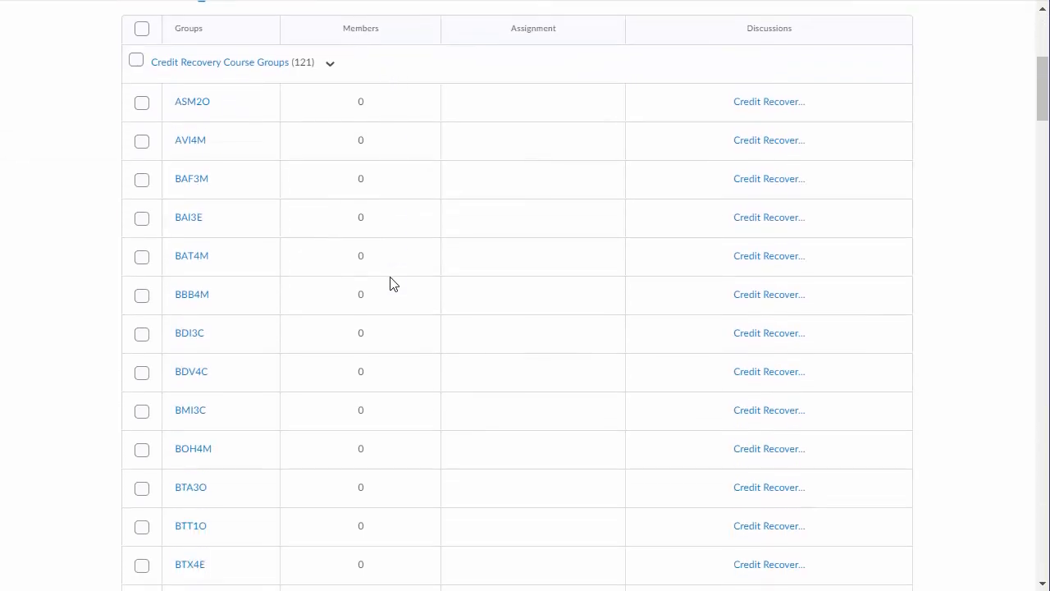
{"action": "scroll", "coordinate": [391, 284], "scroll_direction": "down", "scroll_amount": 1}
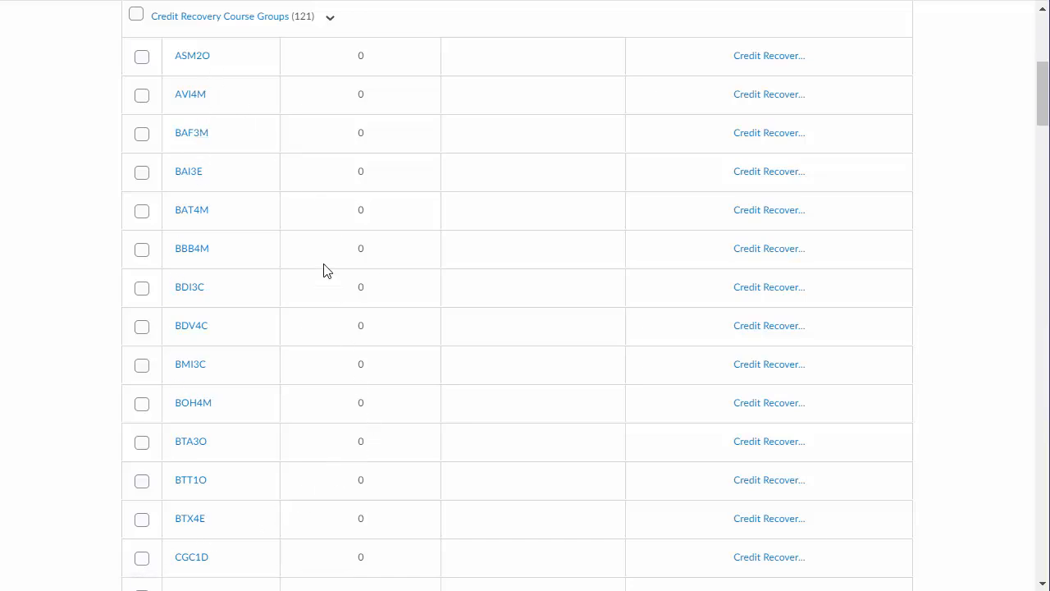
{"action": "scroll", "coordinate": [252, 327], "scroll_direction": "up", "scroll_amount": 3}
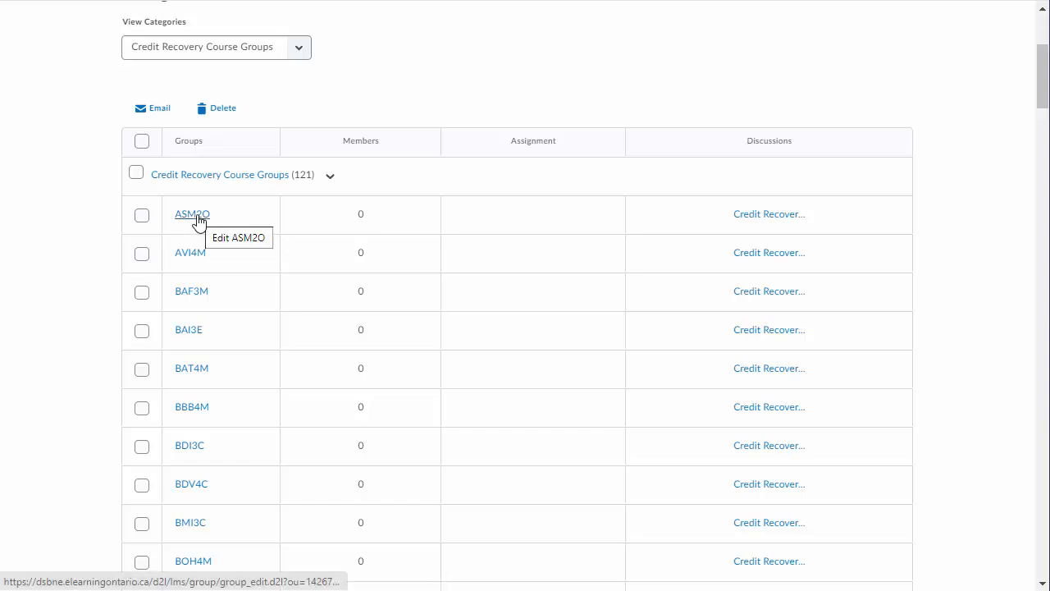
{"action": "left_click", "coordinate": [200, 220]}
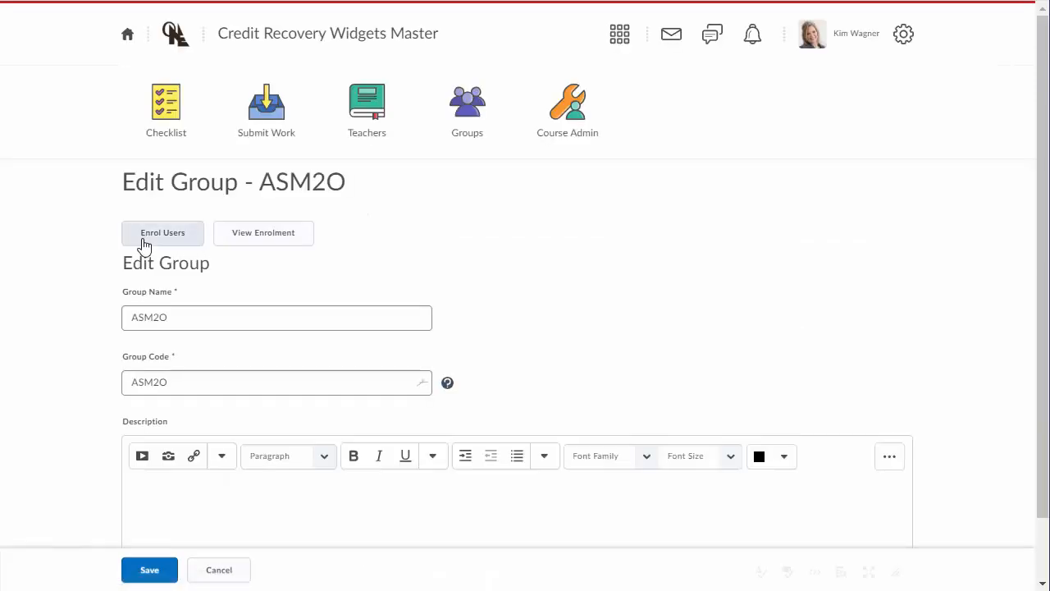
{"action": "left_click", "coordinate": [155, 240]}
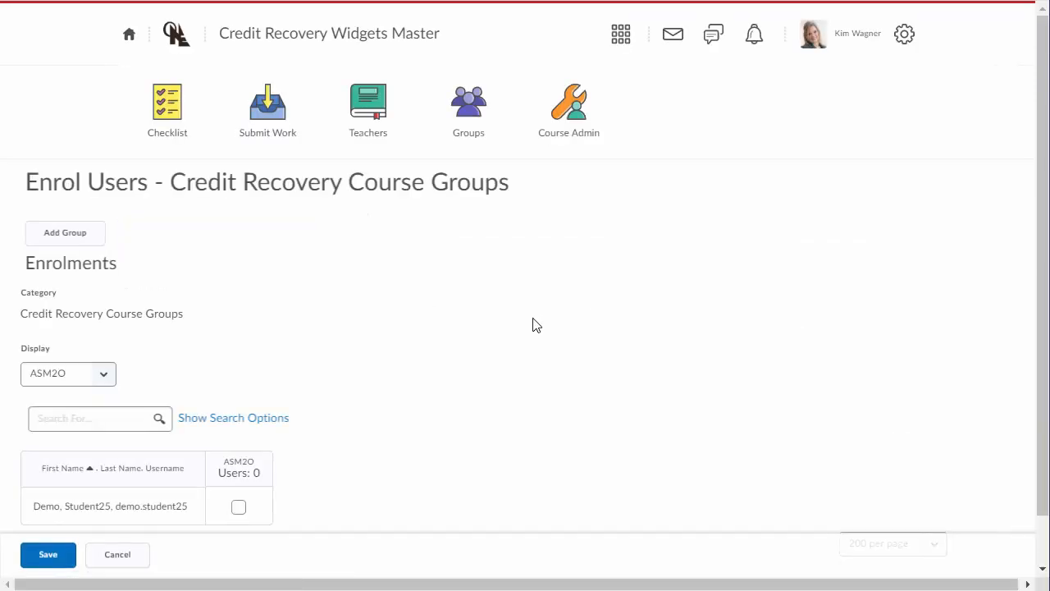
Step: Add the enrolled demo student to the ASM2O group and save the enrolment
{"action": "scroll", "coordinate": [533, 326], "scroll_direction": "down", "scroll_amount": 1}
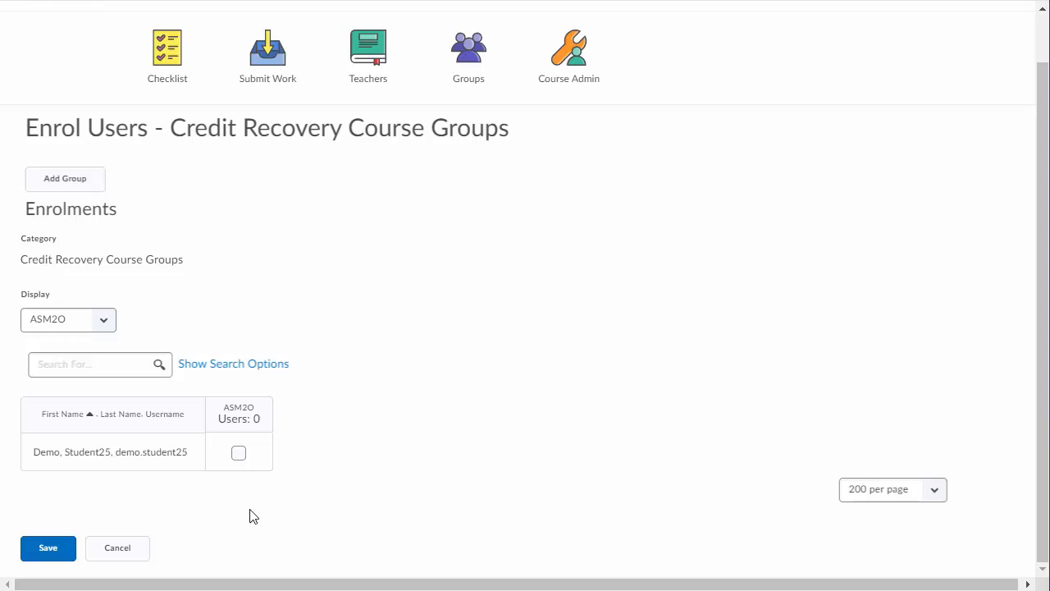
{"action": "left_click", "coordinate": [239, 456]}
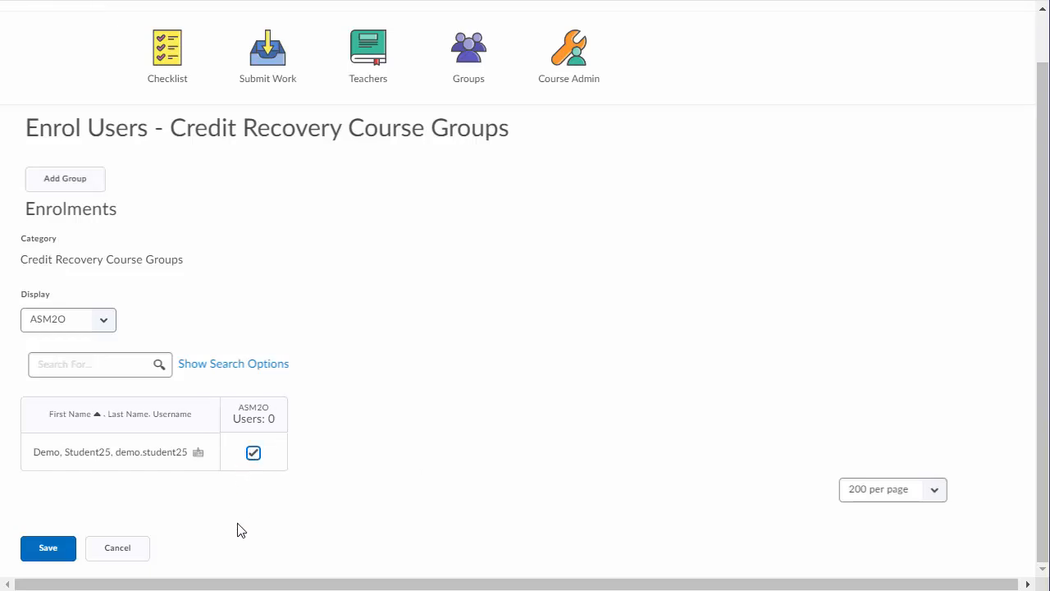
{"action": "left_click", "coordinate": [49, 550]}
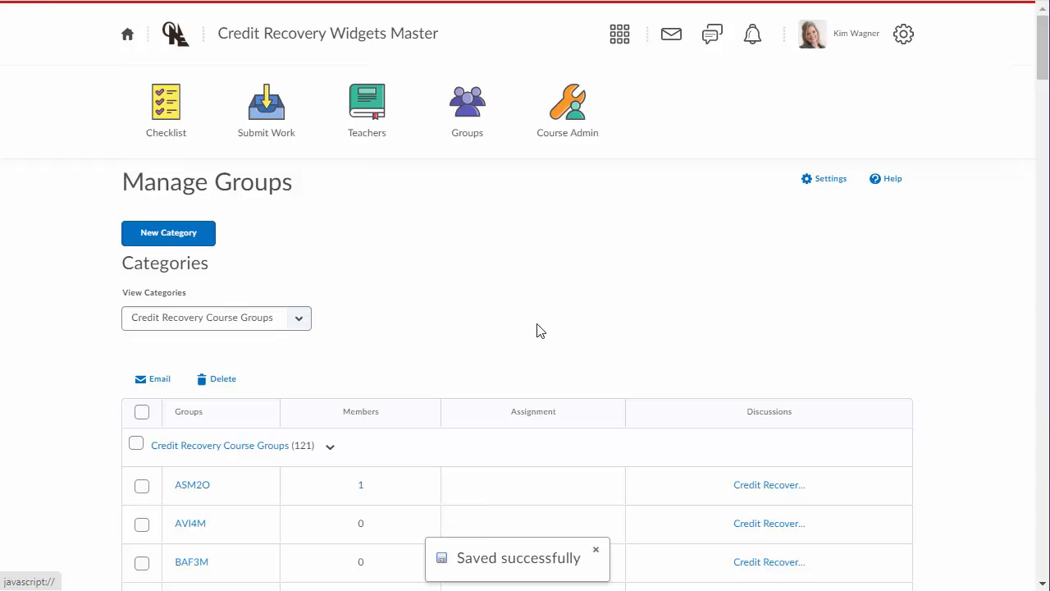
Step: Open the course's ASM2O checklist for editing and go to its categories and items
{"action": "left_click", "coordinate": [164, 111]}
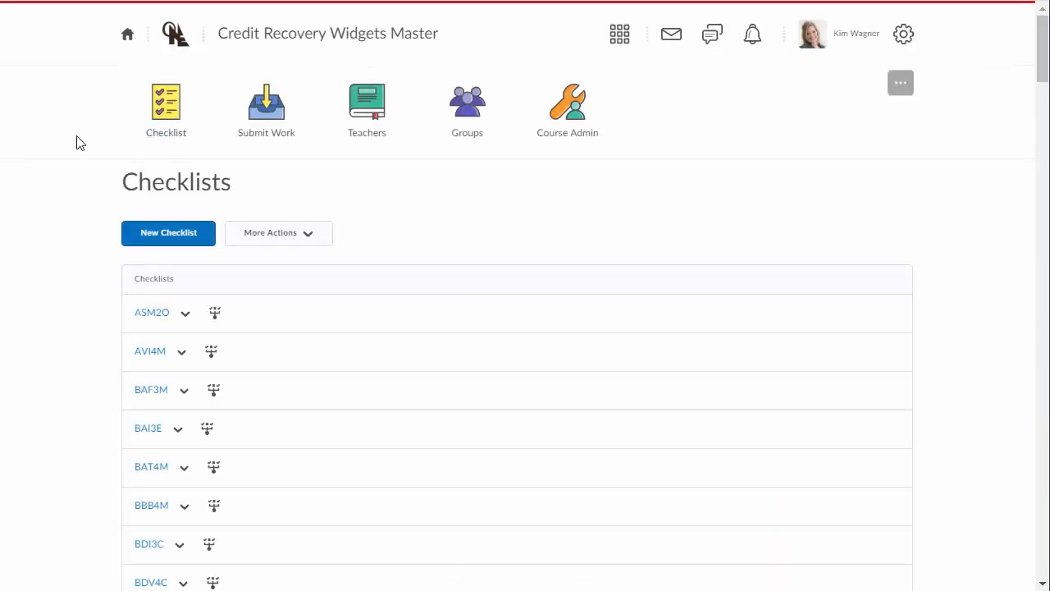
{"action": "left_click", "coordinate": [187, 319]}
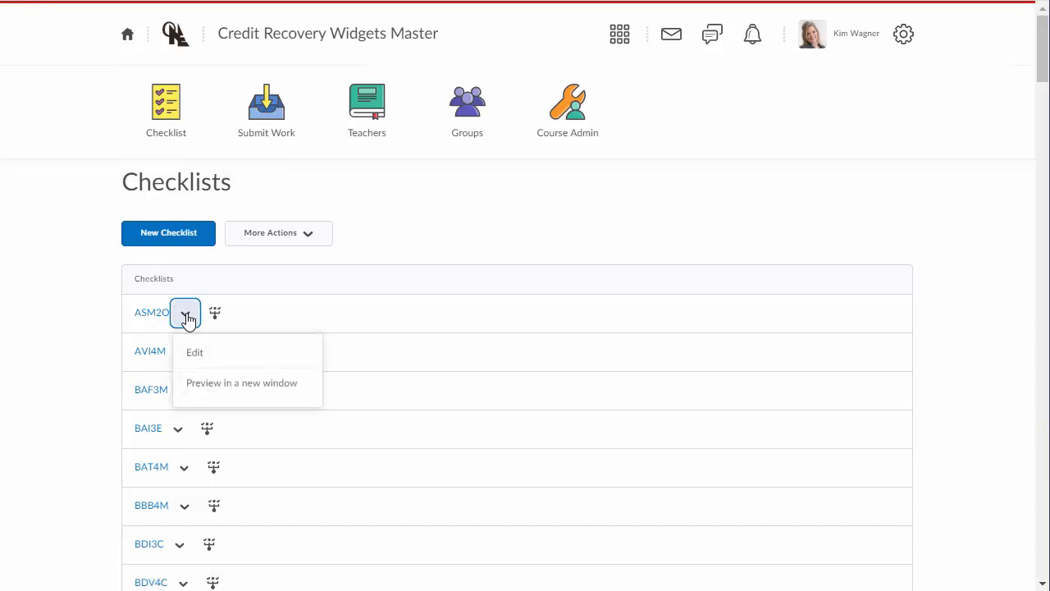
{"action": "left_click", "coordinate": [204, 361]}
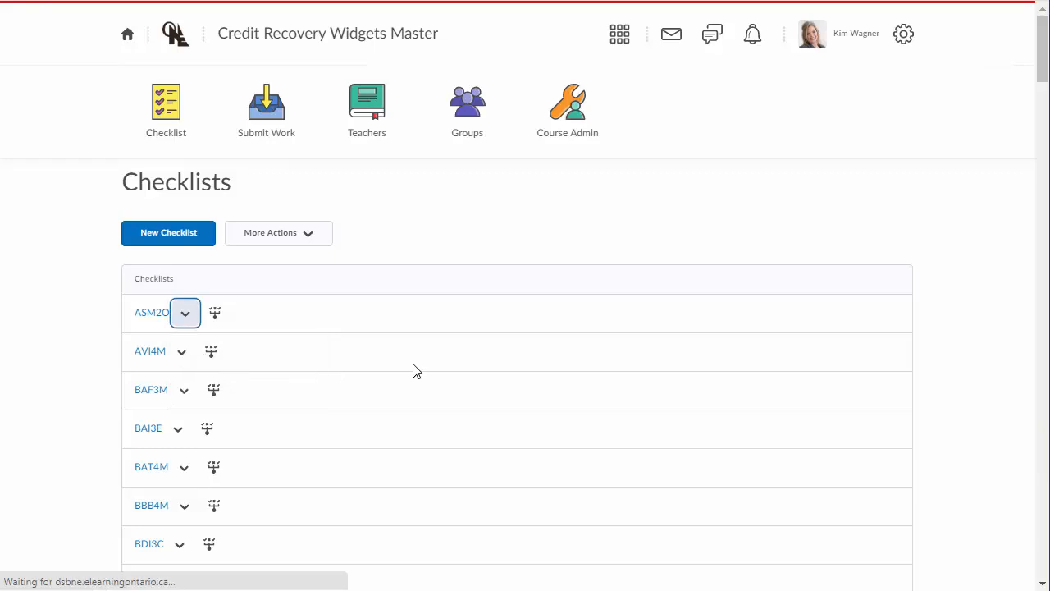
{"action": "scroll", "coordinate": [412, 384], "scroll_direction": "down", "scroll_amount": 1}
{"action": "scroll", "coordinate": [412, 387], "scroll_direction": "down", "scroll_amount": 2}
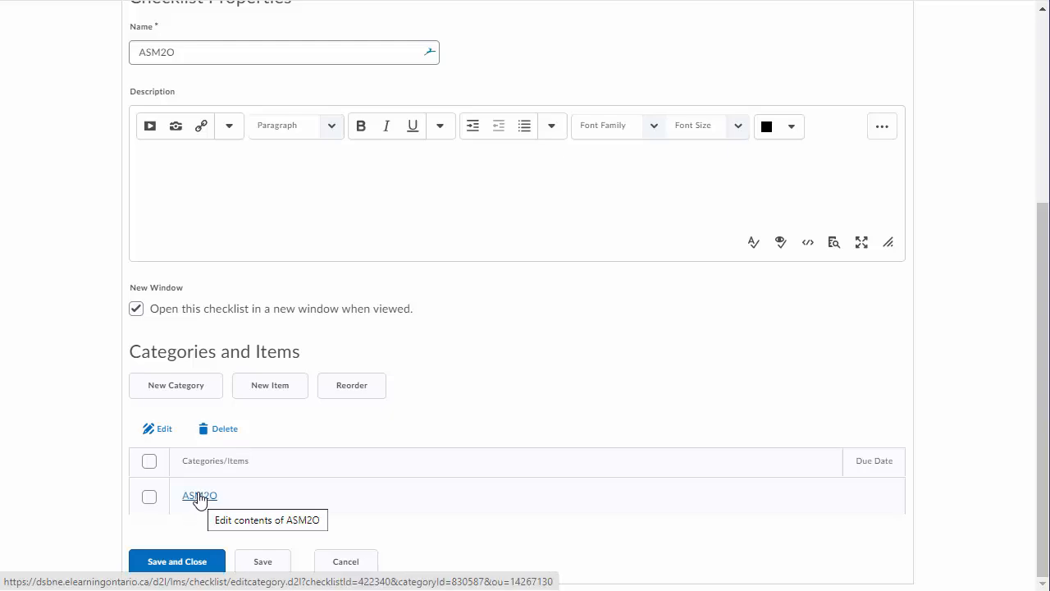
Step: Add an item named "Unit 1 Activity 1 - Assignment 1 (description)" to the checklist's ASM2O category
{"action": "left_click", "coordinate": [272, 391]}
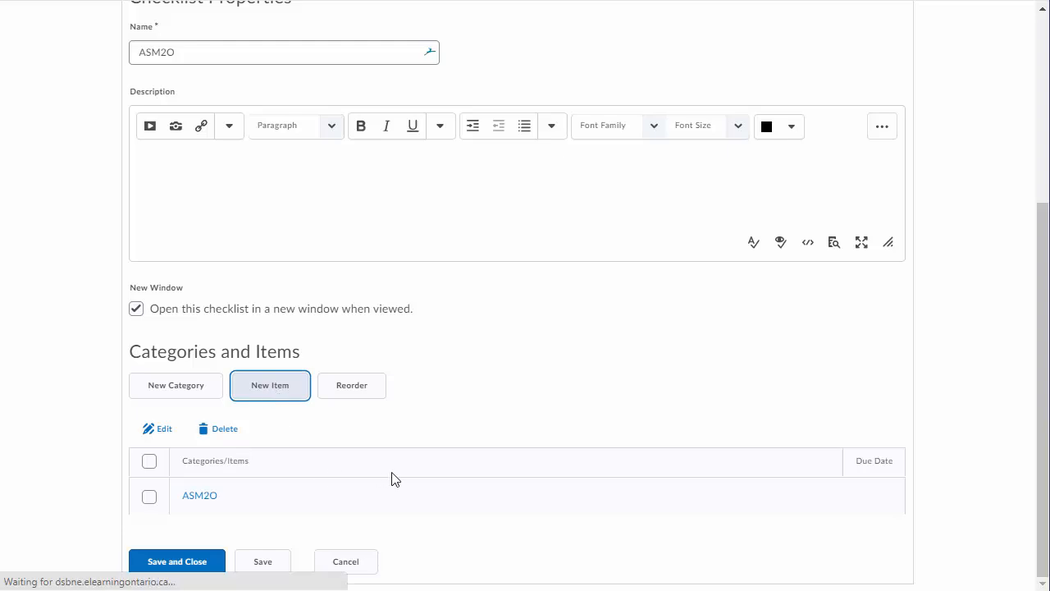
{"action": "left_click", "coordinate": [203, 325]}
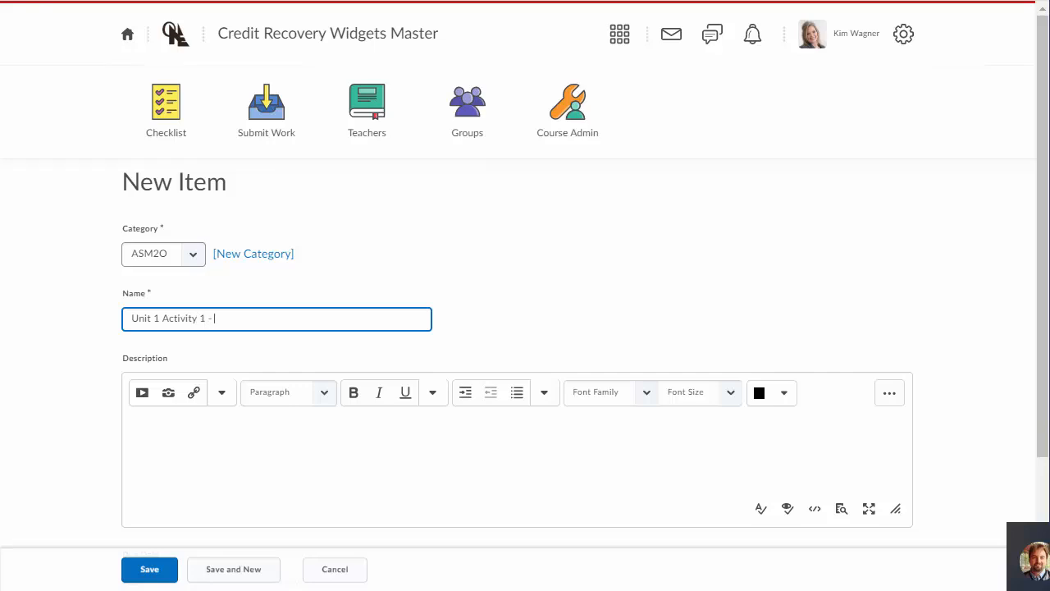
{"action": "type", "text": "Assignment 1 (description"}
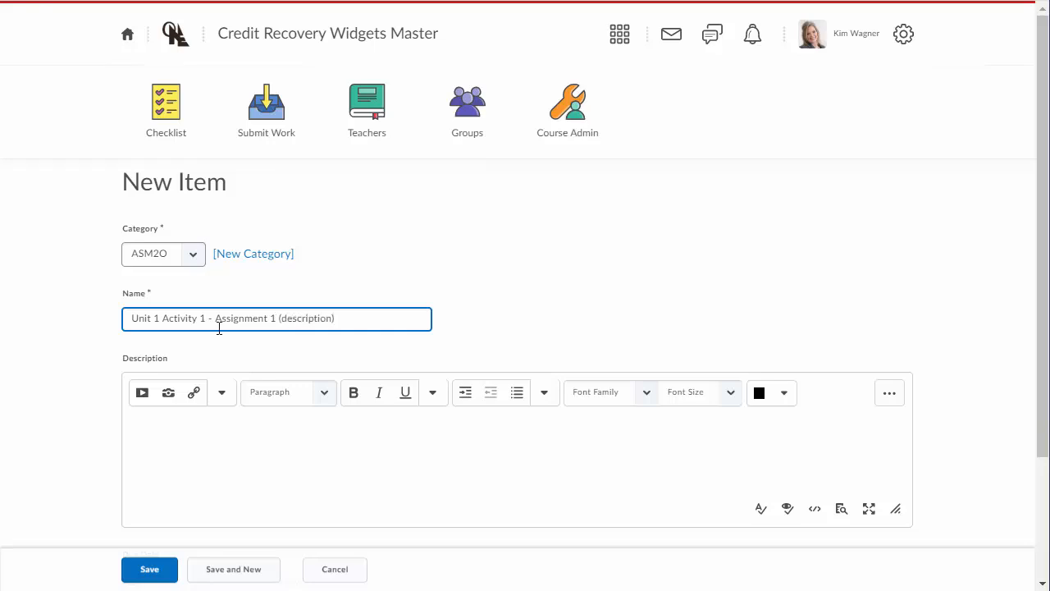
{"action": "left_click", "coordinate": [158, 570]}
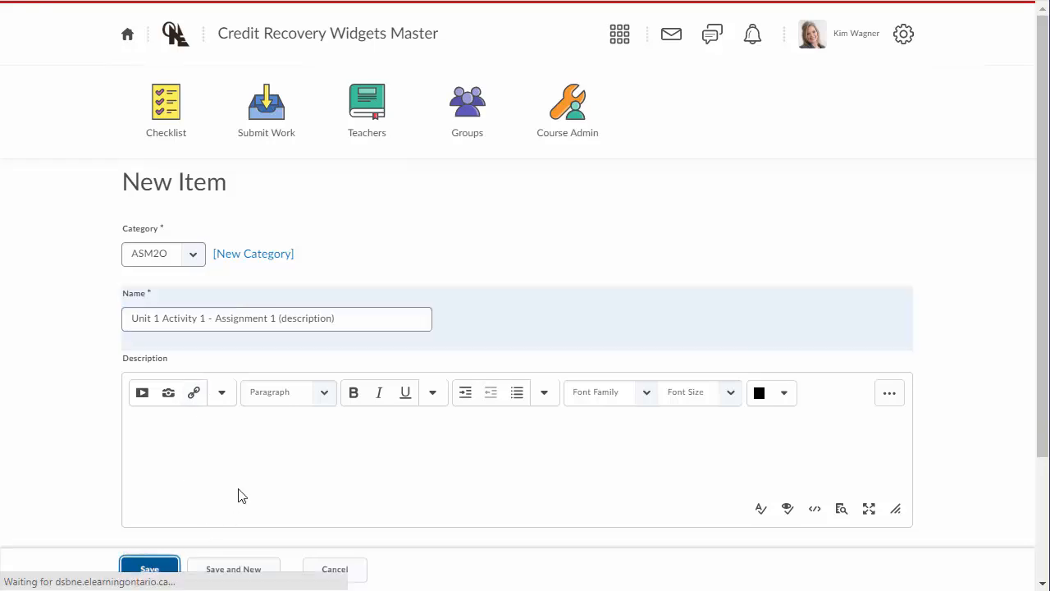
Step: Add a second item named "Unit 1 Activity 2 - Assignment 2" to the checklist's ASM2O category
{"action": "scroll", "coordinate": [259, 431], "scroll_direction": "down", "scroll_amount": 4}
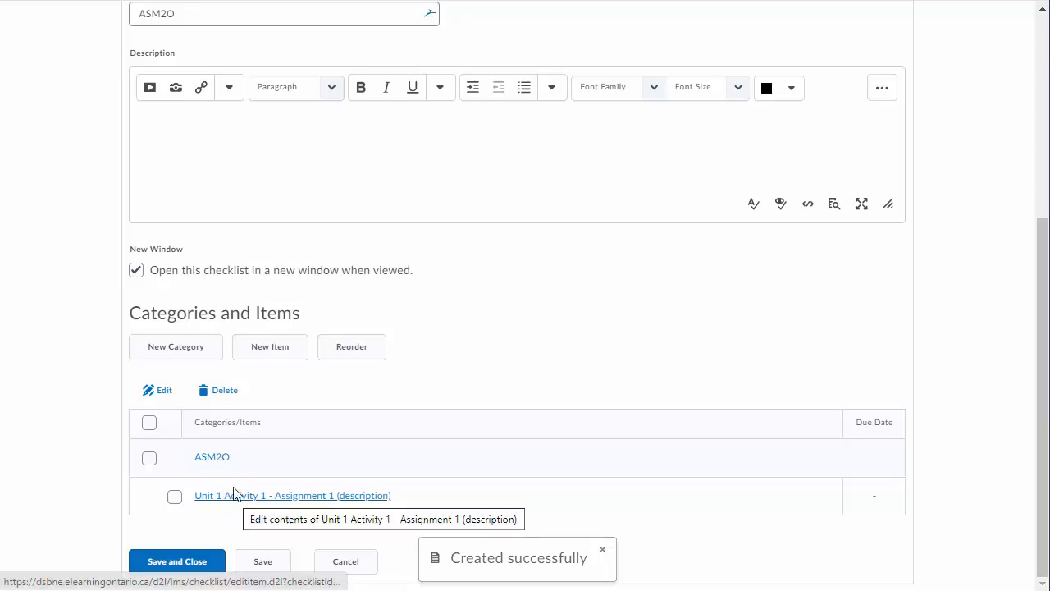
{"action": "left_click", "coordinate": [272, 348]}
{"action": "left_click", "coordinate": [181, 318]}
{"action": "type", "text": "Unit 1 Activity 2 - Assignment 2"}
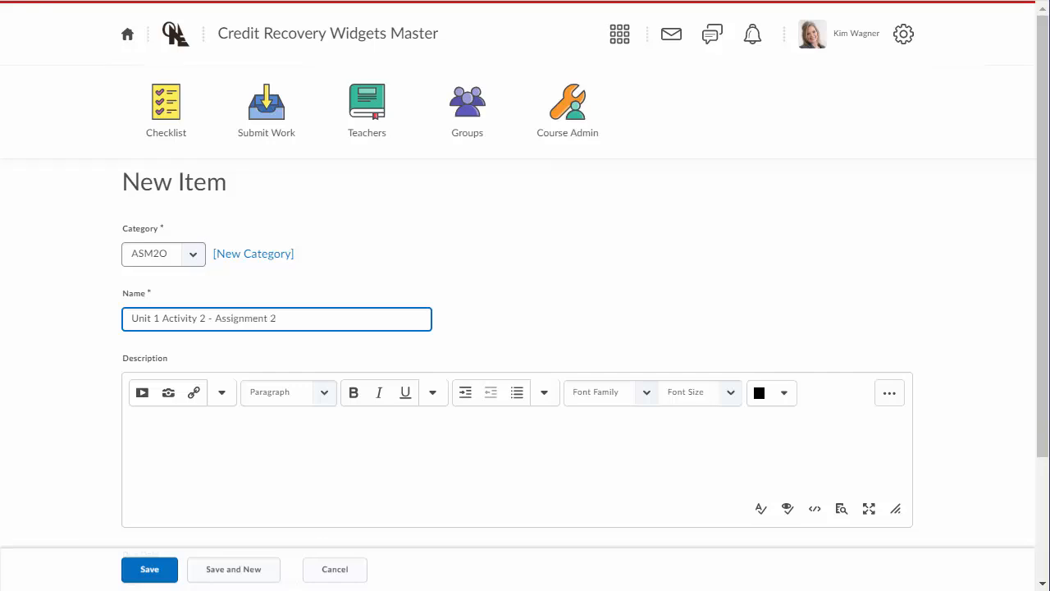
{"action": "left_click", "coordinate": [173, 568]}
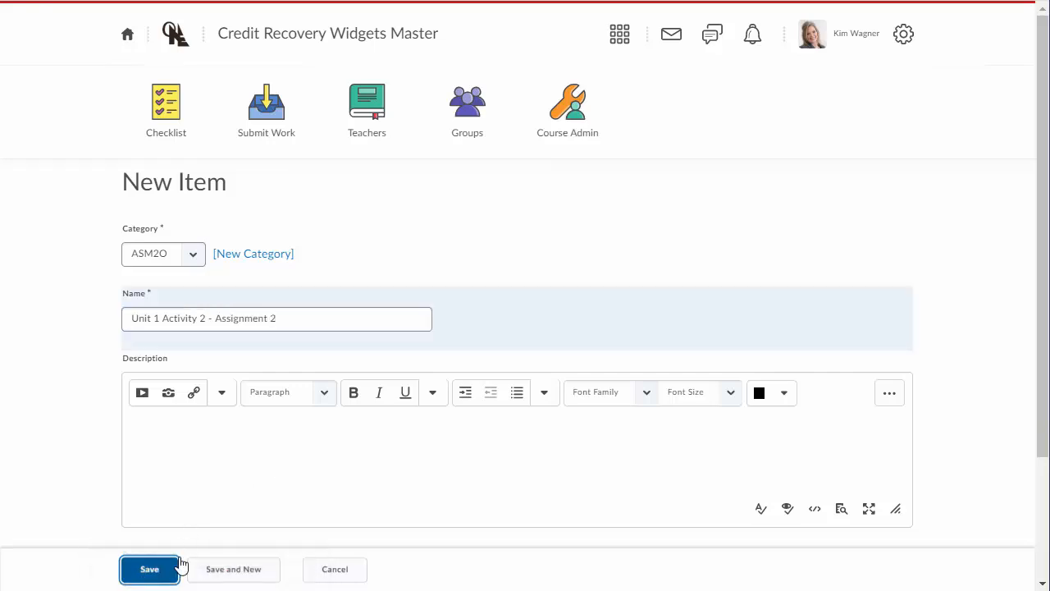
Step: Open the Unit 1 Activity 2 - Assignment 2 item for editing, save it, and save and close the ASM2O checklist
{"action": "scroll", "coordinate": [307, 431], "scroll_direction": "down", "scroll_amount": 5}
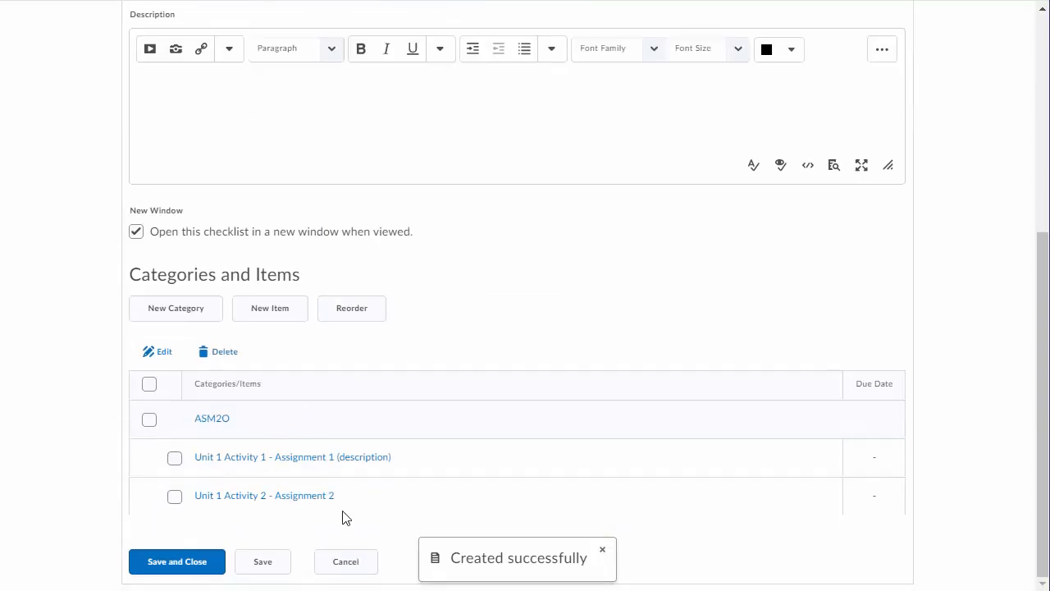
{"action": "left_click", "coordinate": [278, 497]}
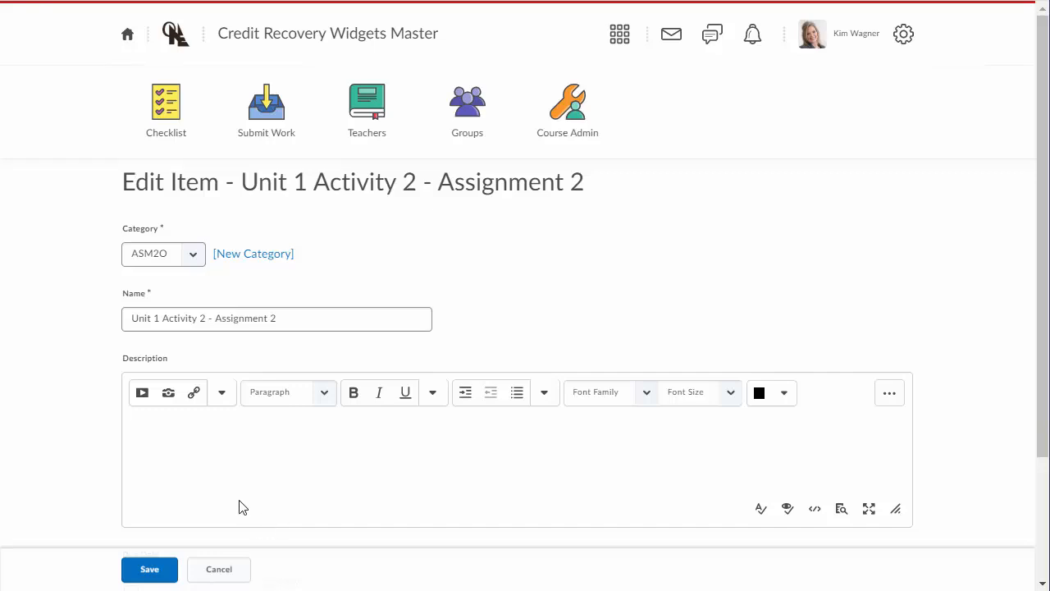
{"action": "left_click", "coordinate": [255, 474]}
{"action": "left_click", "coordinate": [153, 574]}
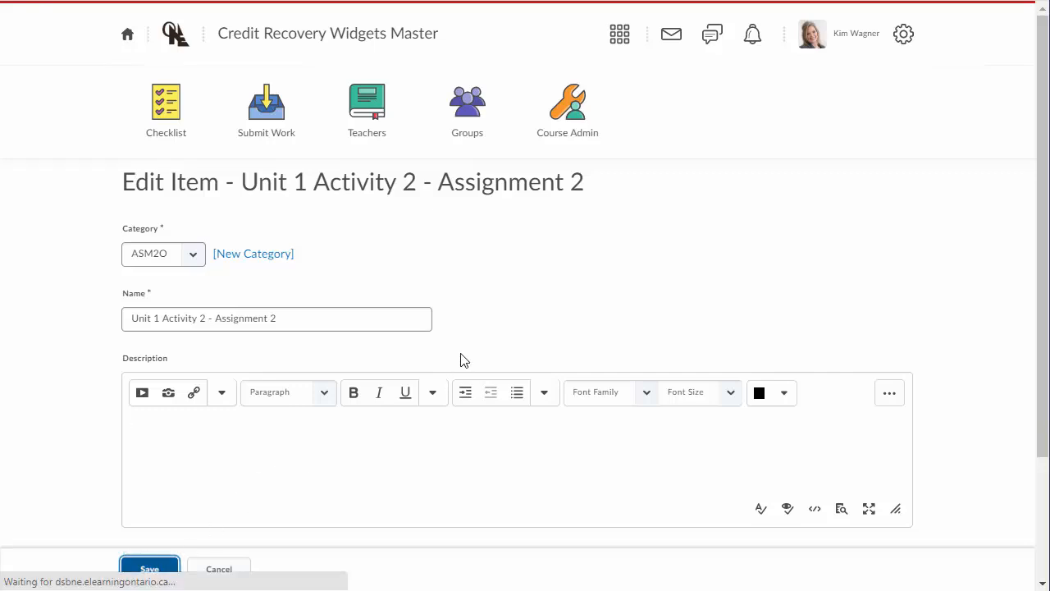
{"action": "left_click", "coordinate": [181, 577]}
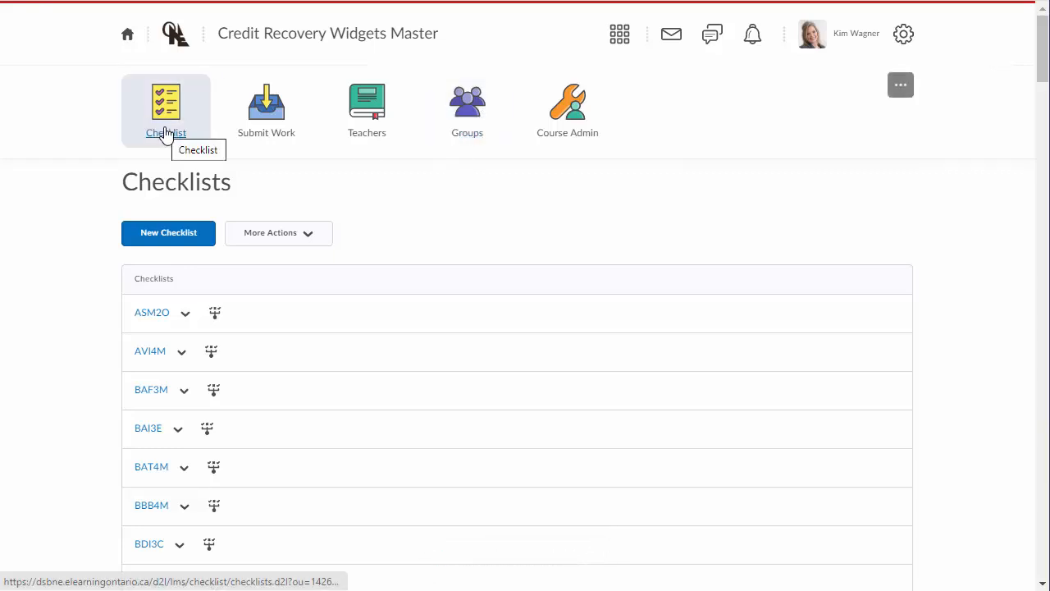
Step: View the course's Assignments page with its Credit Recovery Hand In Folder - All Courses
{"action": "left_click", "coordinate": [264, 132]}
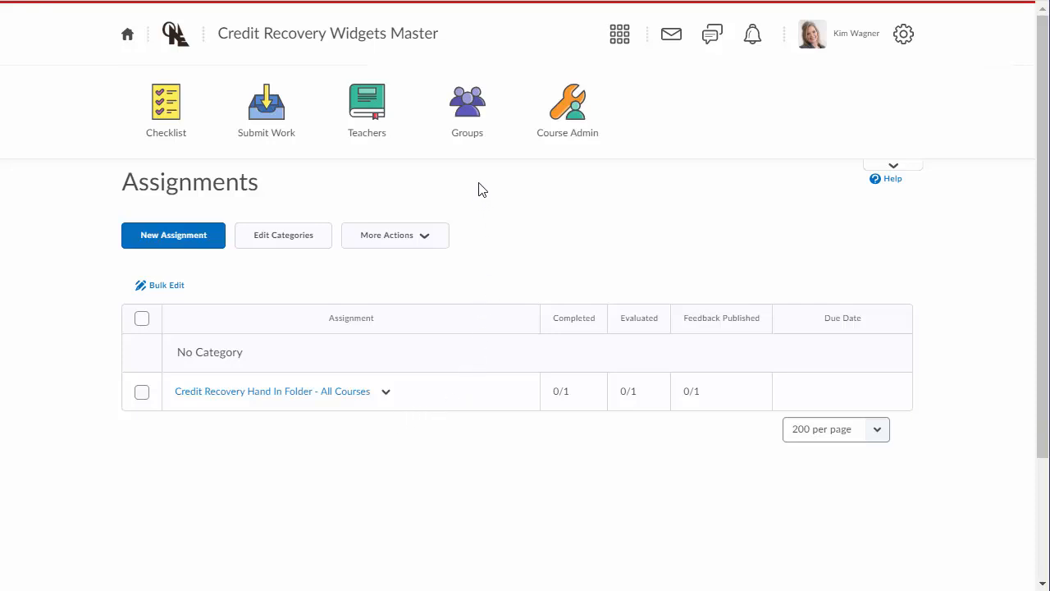
Step: Impersonate the enrolled demo student from the course's Classlist
{"action": "left_click", "coordinate": [563, 131]}
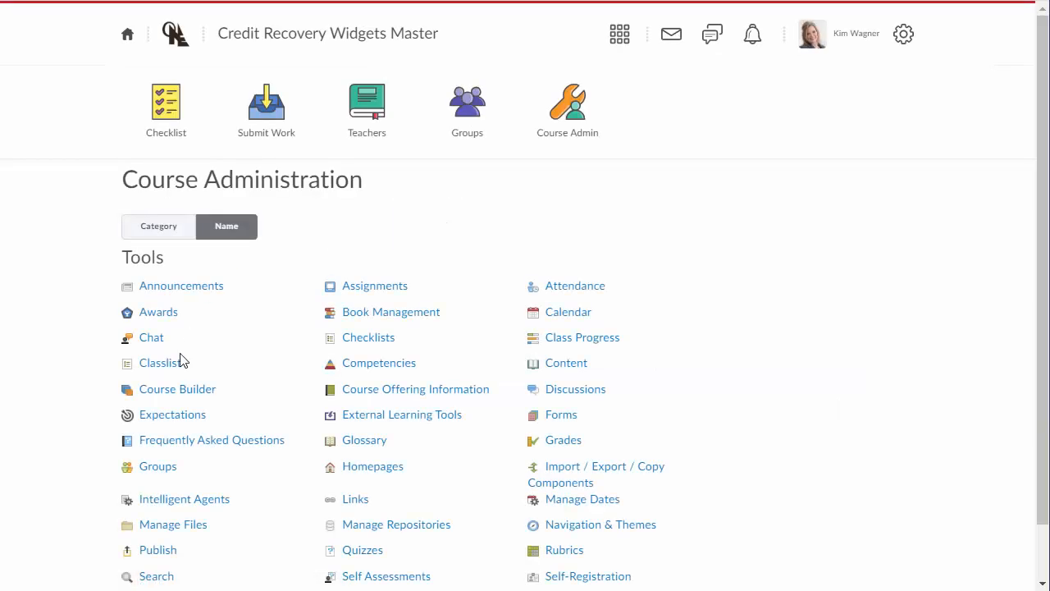
{"action": "left_click", "coordinate": [165, 368]}
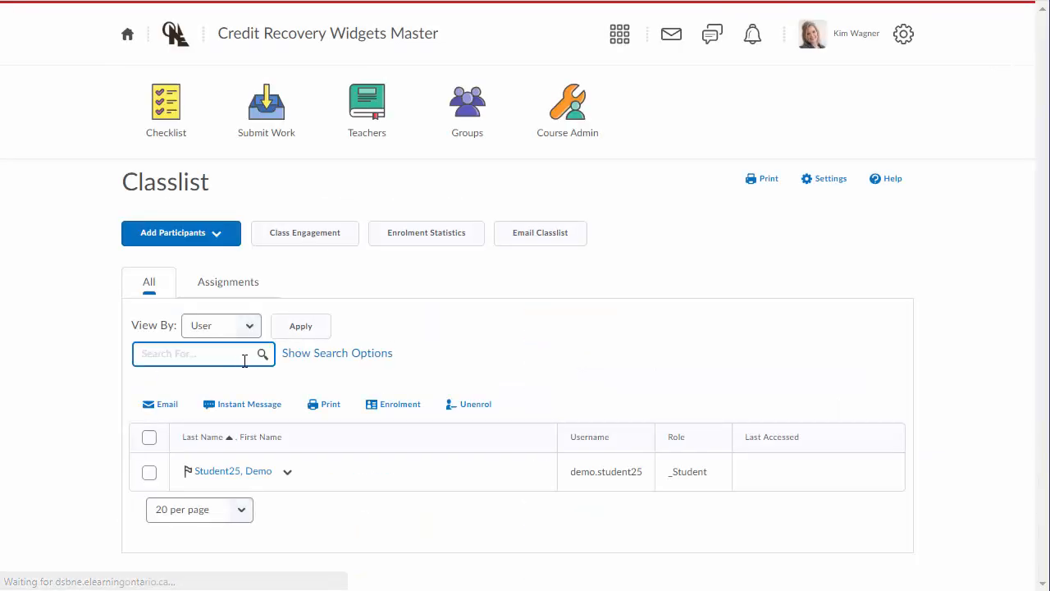
{"action": "left_click", "coordinate": [288, 472]}
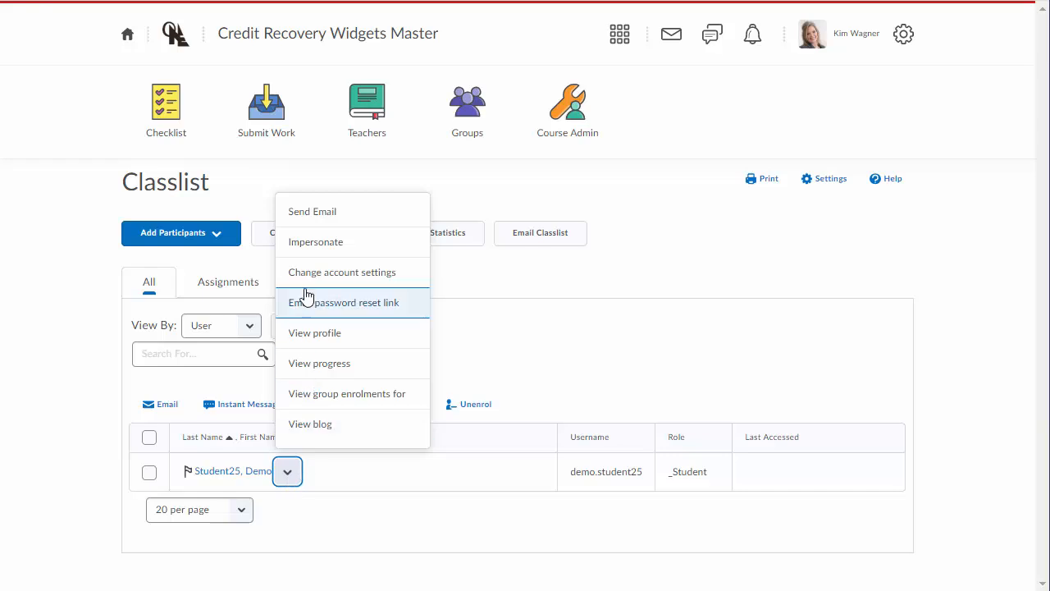
{"action": "left_click", "coordinate": [284, 242]}
{"action": "left_click", "coordinate": [418, 180]}
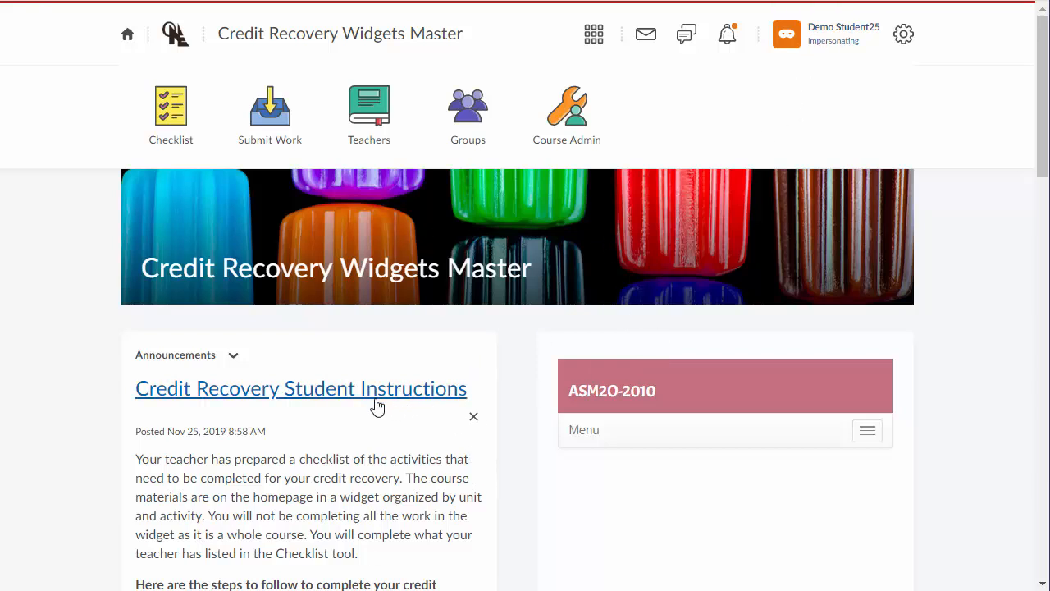
Step: Examine the course homepage as the student, including the Credit Recovery Student Instructions announcement and the ASM2O-2010 and SBI3U widgets
{"action": "scroll", "coordinate": [316, 457], "scroll_direction": "down", "scroll_amount": 2}
{"action": "scroll", "coordinate": [316, 458], "scroll_direction": "down", "scroll_amount": 4}
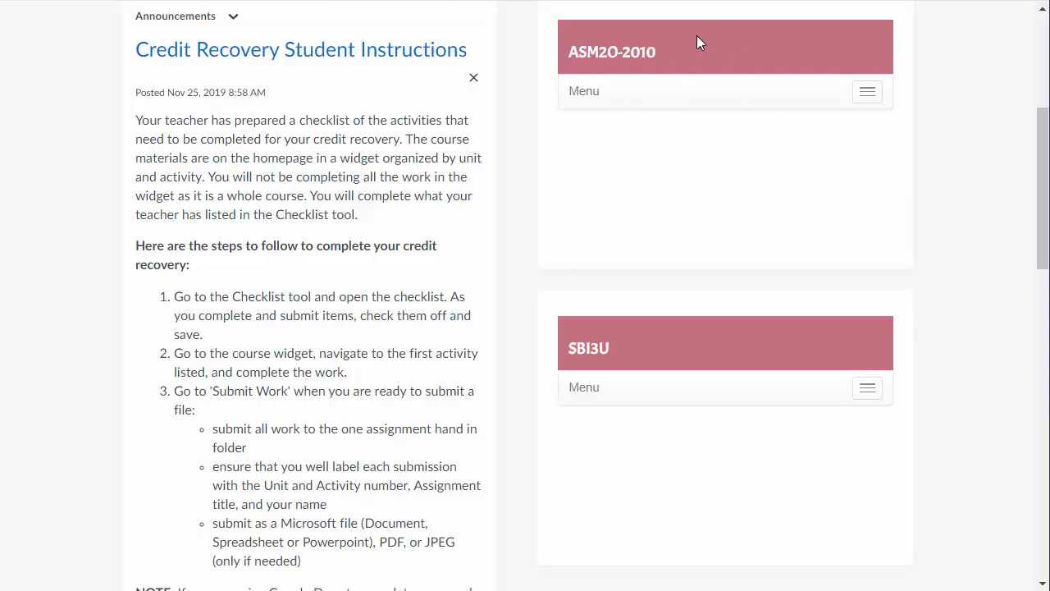
{"action": "scroll", "coordinate": [730, 205], "scroll_direction": "down", "scroll_amount": 3}
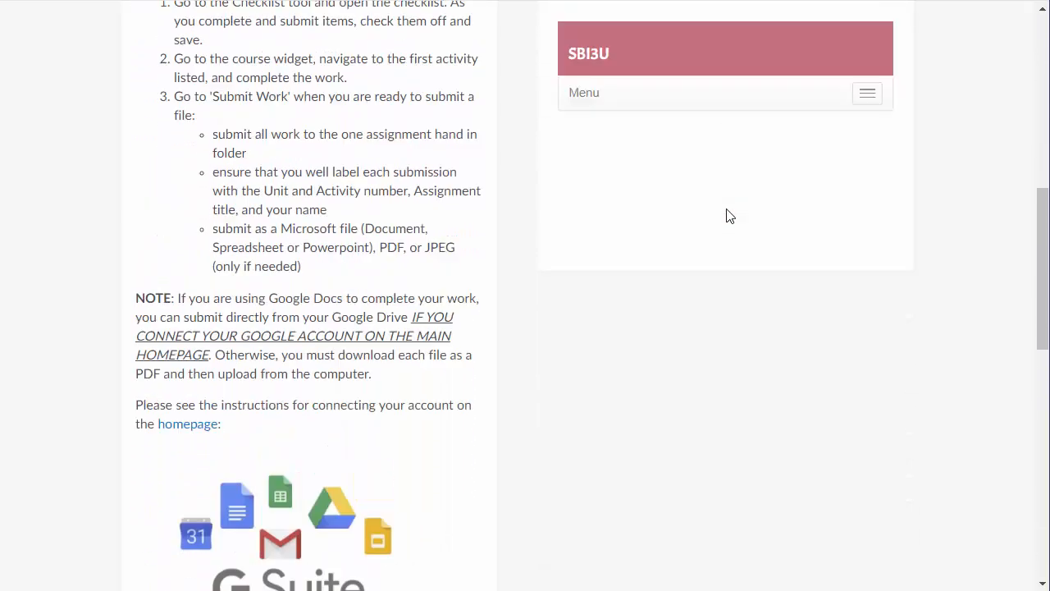
{"action": "scroll", "coordinate": [611, 320], "scroll_direction": "up", "scroll_amount": 3}
{"action": "scroll", "coordinate": [626, 344], "scroll_direction": "up", "scroll_amount": 5}
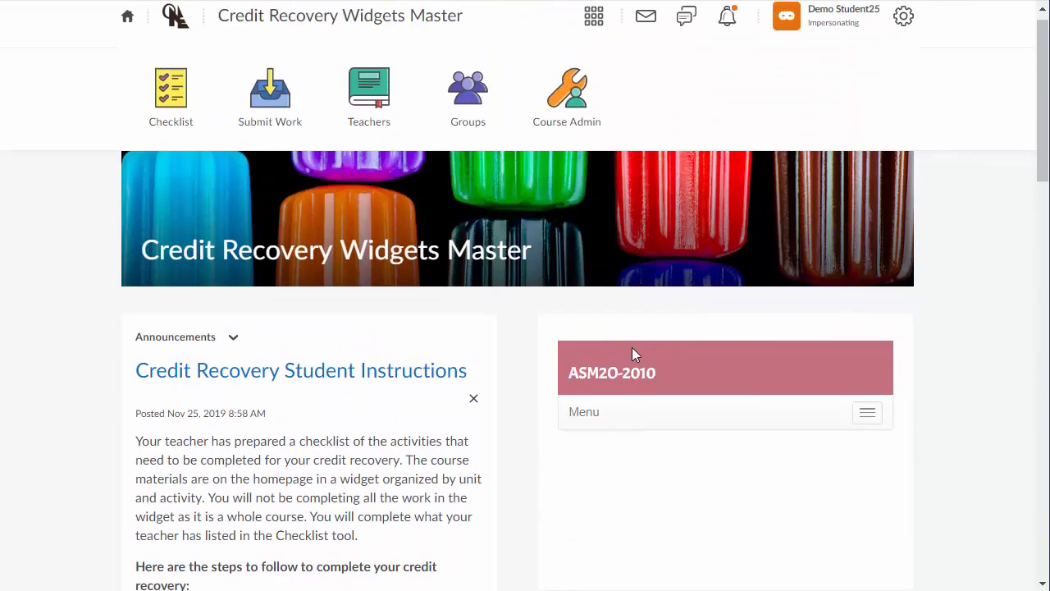
{"action": "scroll", "coordinate": [641, 362], "scroll_direction": "down", "scroll_amount": 1}
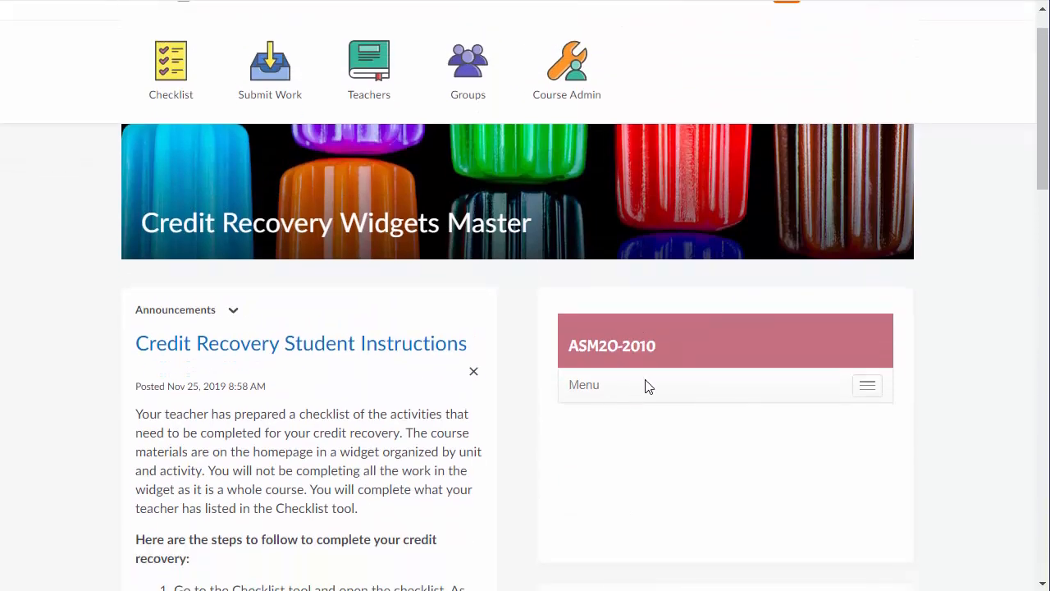
{"action": "scroll", "coordinate": [645, 387], "scroll_direction": "down", "scroll_amount": 3}
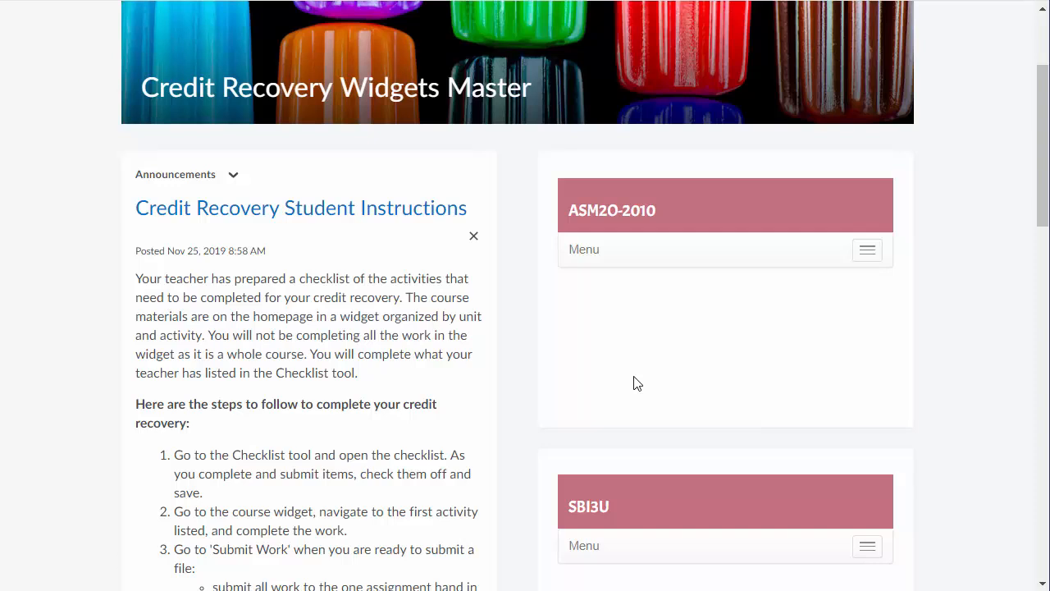
{"action": "scroll", "coordinate": [638, 383], "scroll_direction": "up", "scroll_amount": 3}
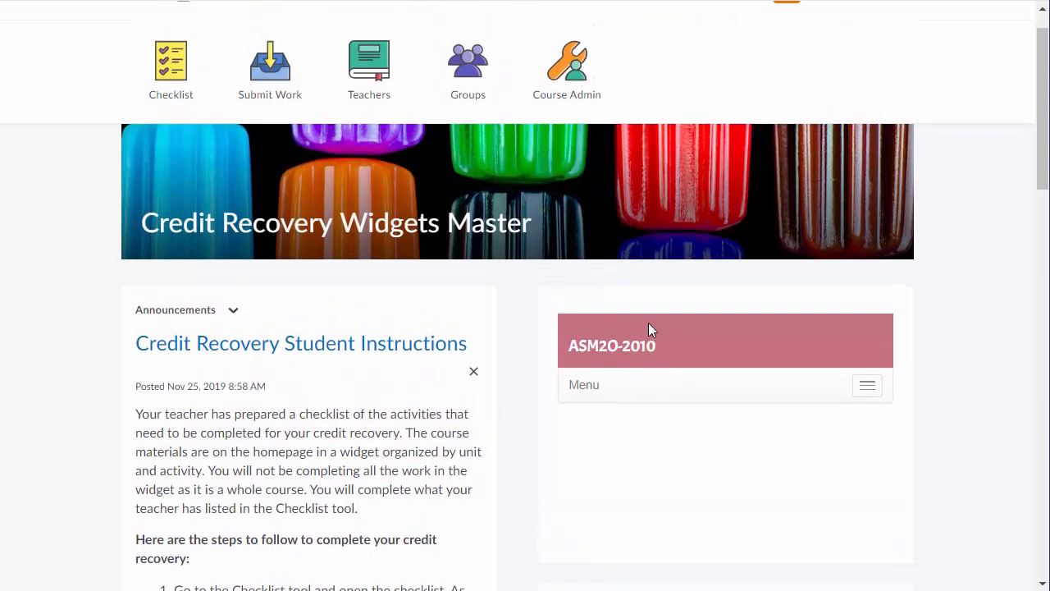
Step: View the student's Checklists page and open the Submit Work area
{"action": "left_click", "coordinate": [182, 87]}
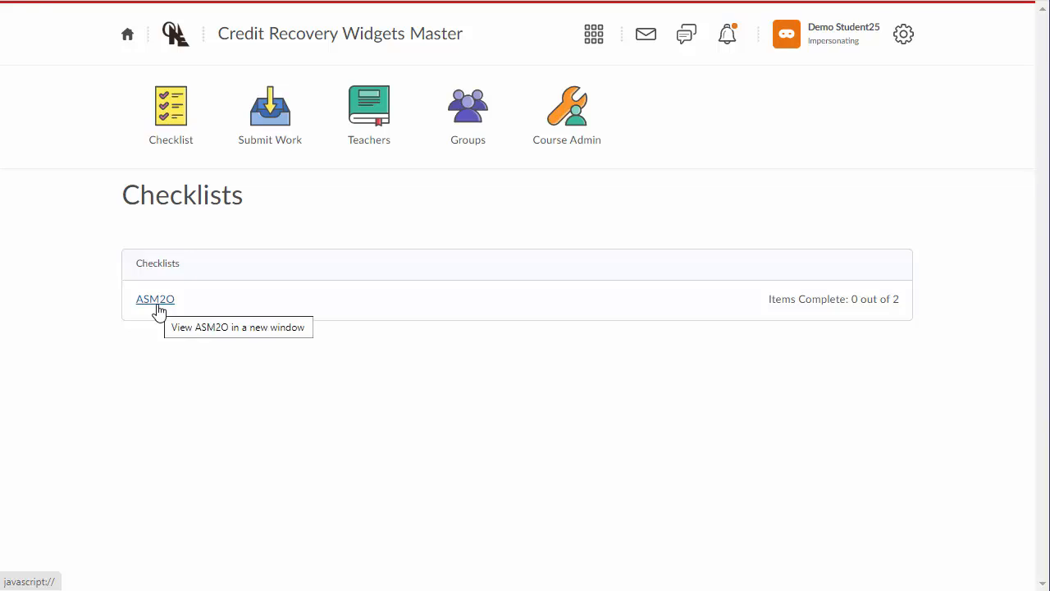
{"action": "left_click", "coordinate": [289, 127]}
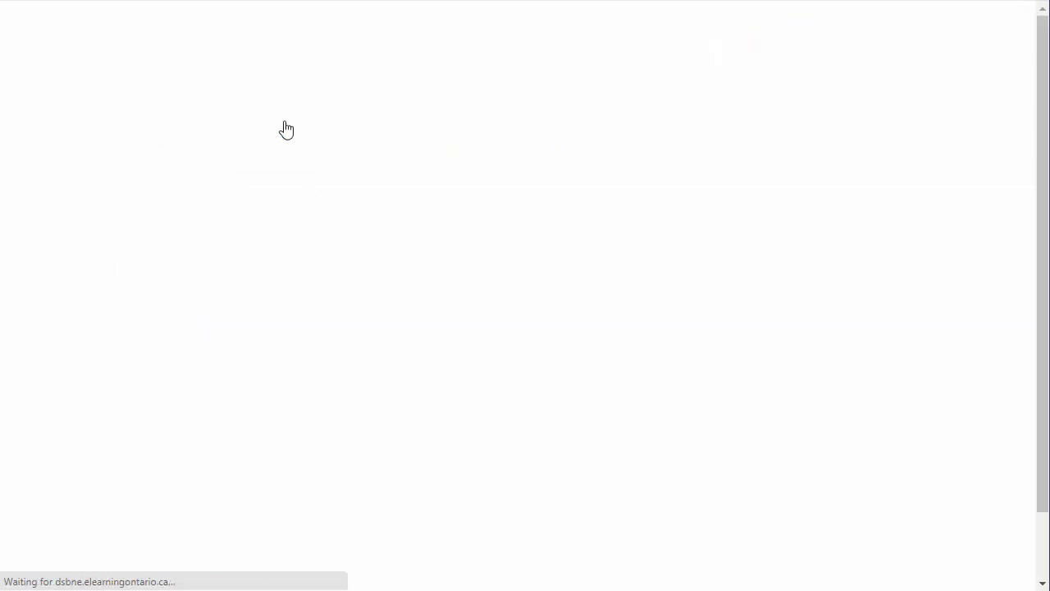